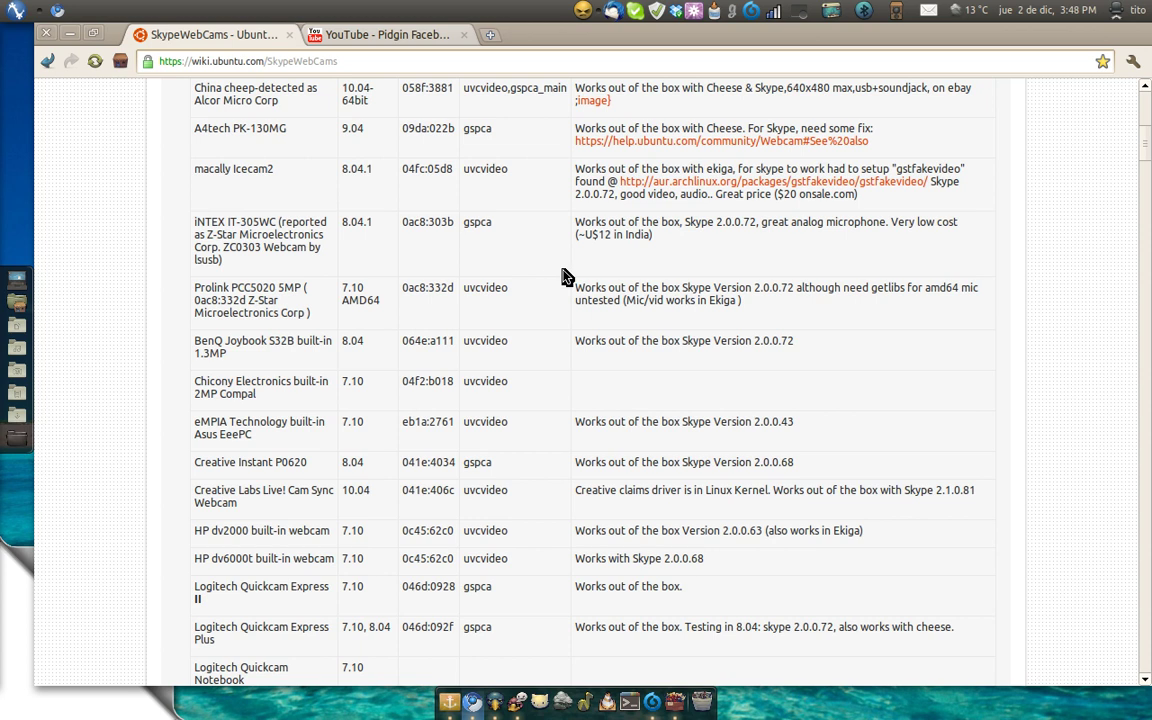
Examine the Ubuntu wiki's Skype webcam lists, covering out-of-the-box models, 'Fiddle to Get Working' Webcams and Non-Working Webcams
scroll(565, 282, down, 5)
scroll(565, 290, down, 20)
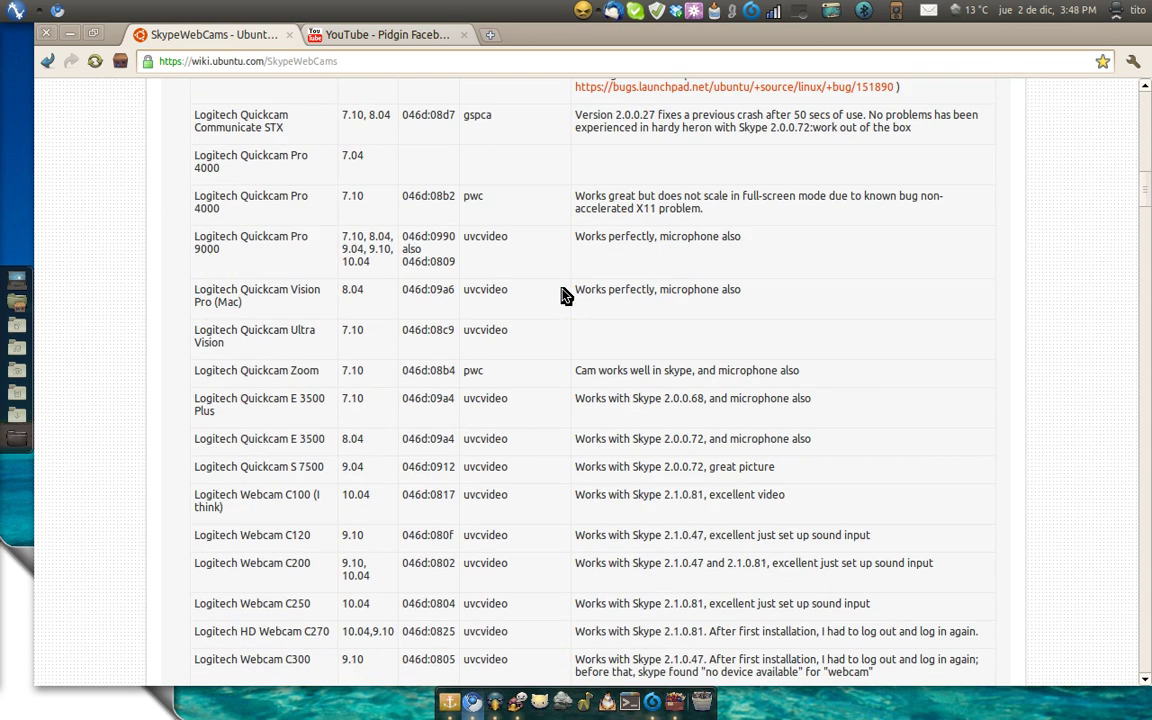
scroll(565, 314, down, 20)
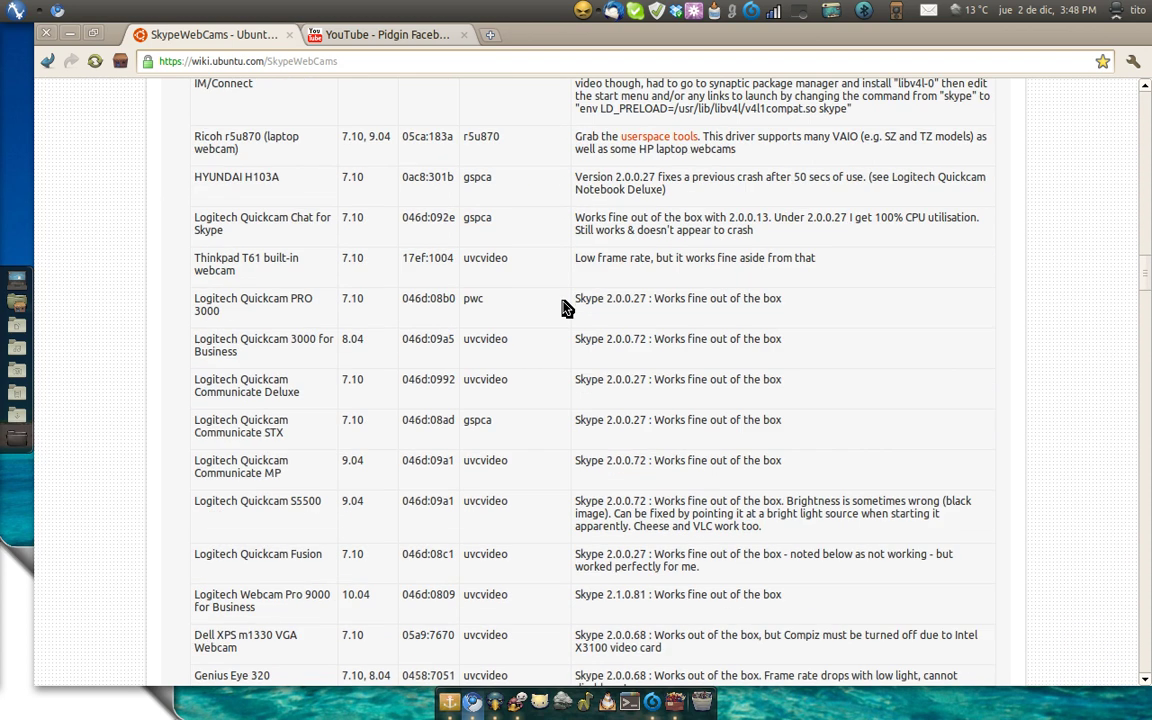
scroll(565, 314, down, 15)
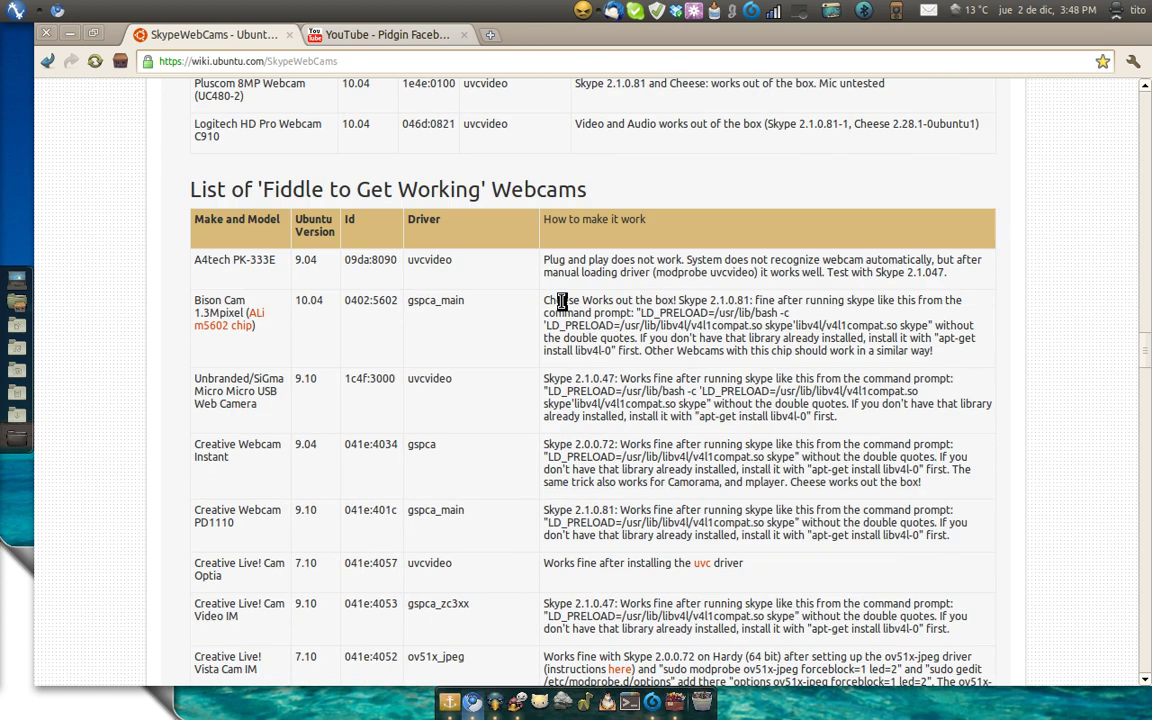
drag(491, 189, 643, 194)
click(553, 193)
scroll(636, 287, down, 20)
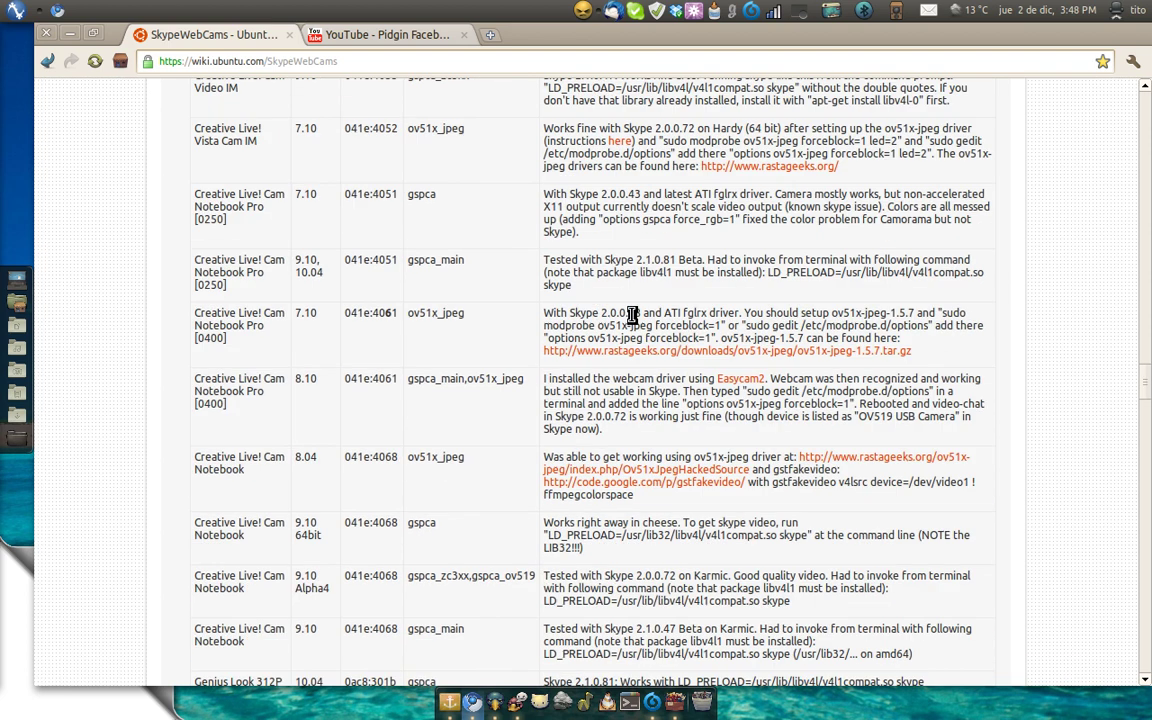
scroll(659, 316, down, 20)
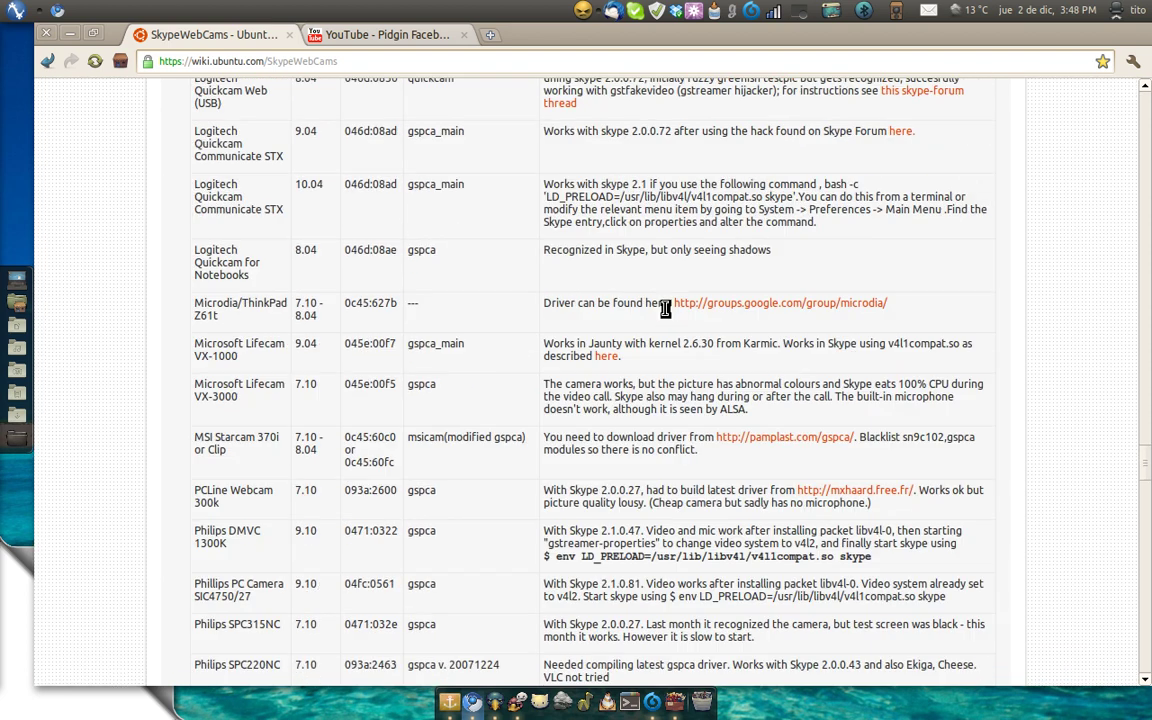
scroll(578, 309, down, 10)
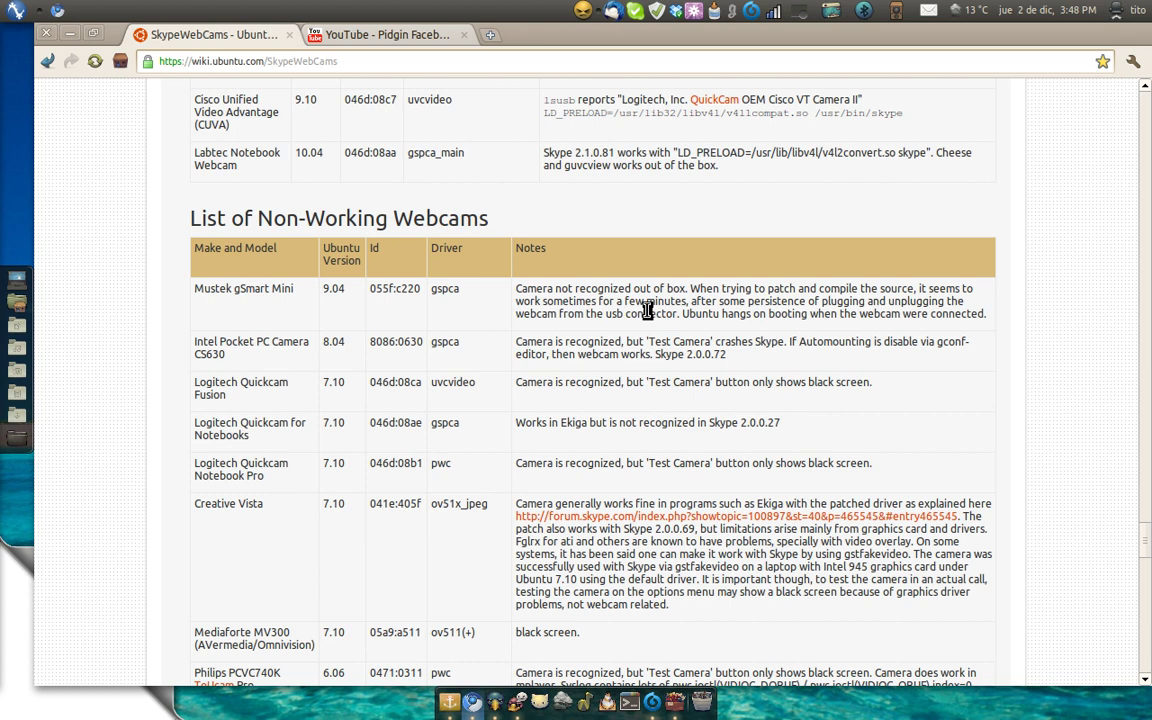
scroll(566, 305, down, 3)
scroll(650, 341, down, 14)
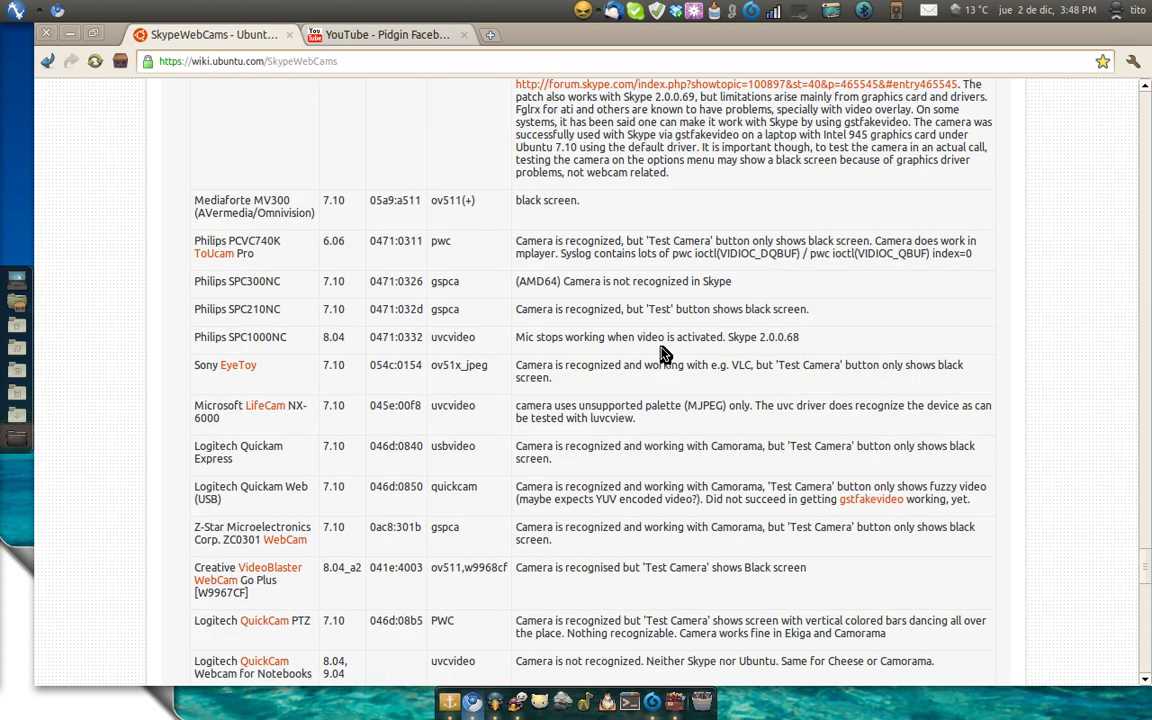
scroll(663, 342, up, 6)
scroll(670, 343, up, 5)
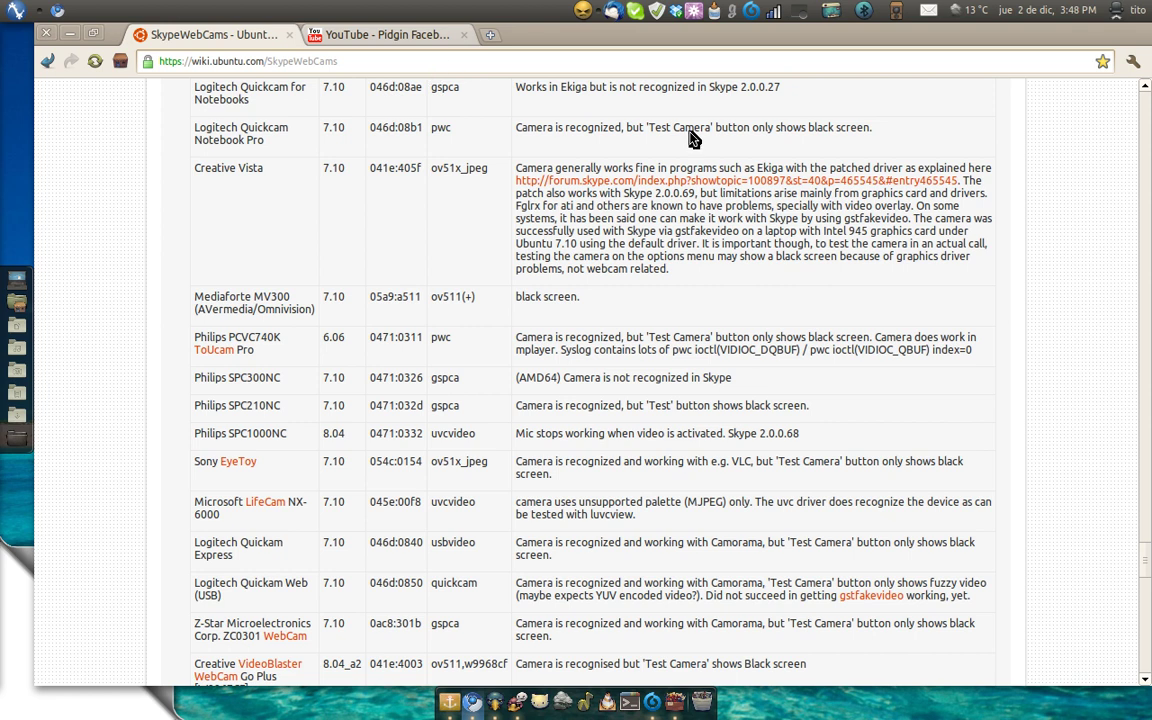
Switch to the Ubuntu Software Centre, check the Skype entry in the search results, and return to the browser
key(super+w)
click(314, 504)
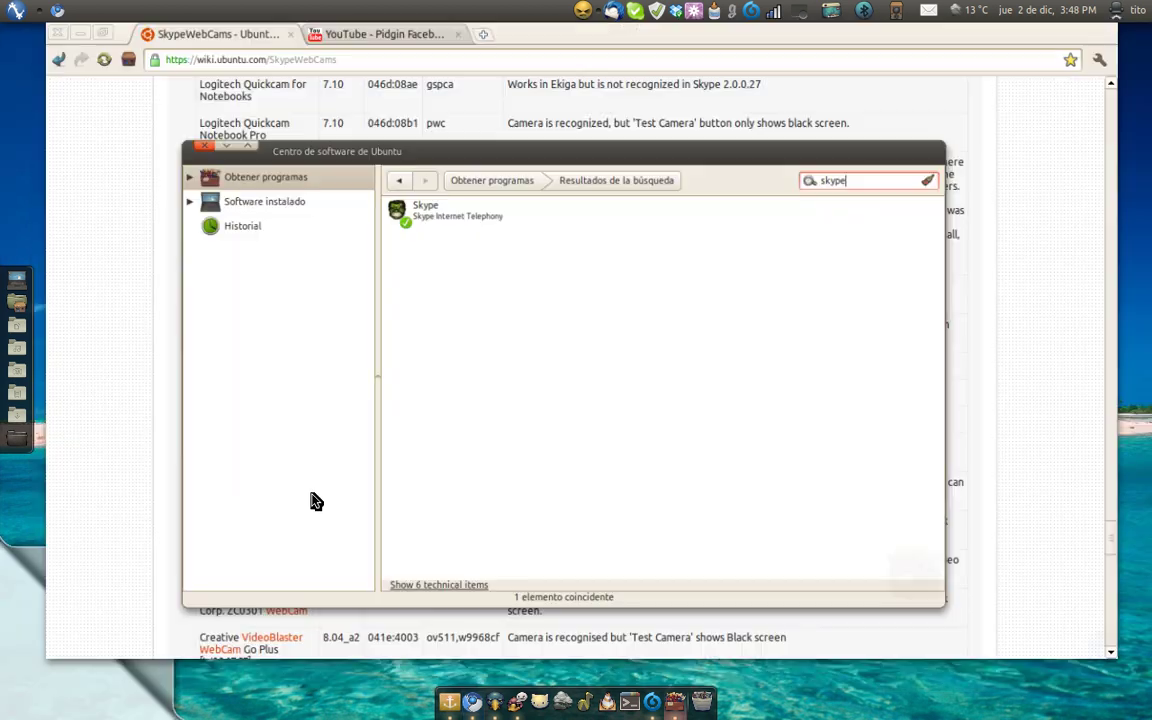
click(418, 208)
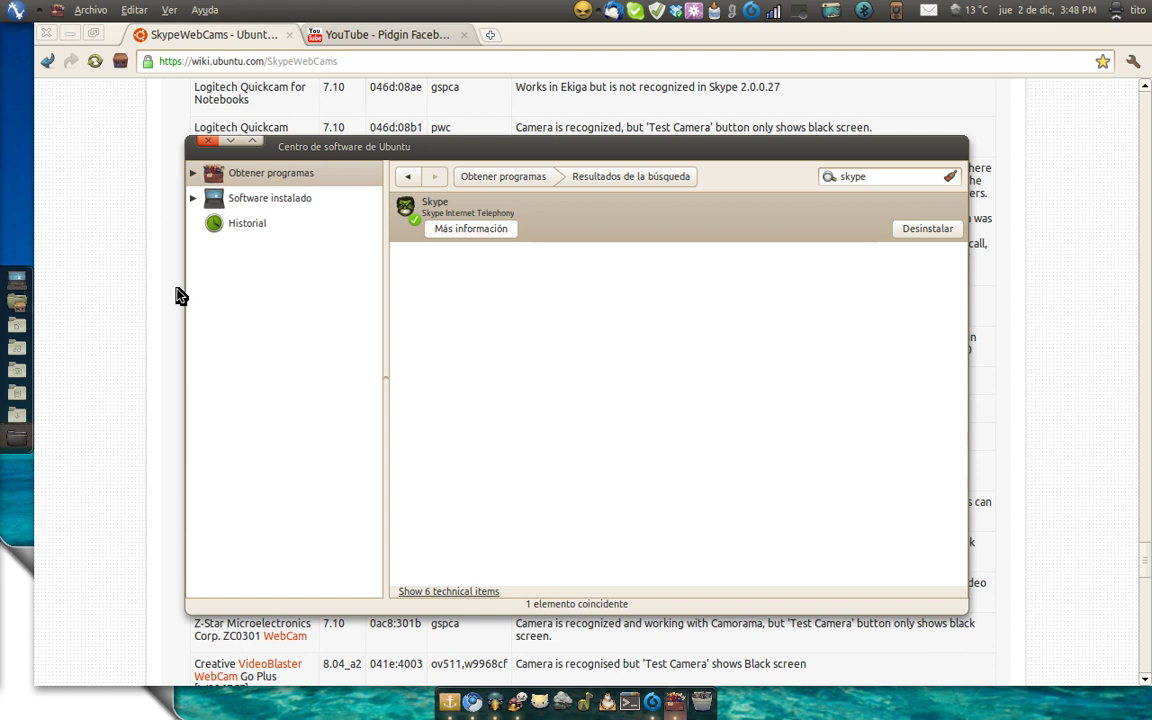
click(146, 265)
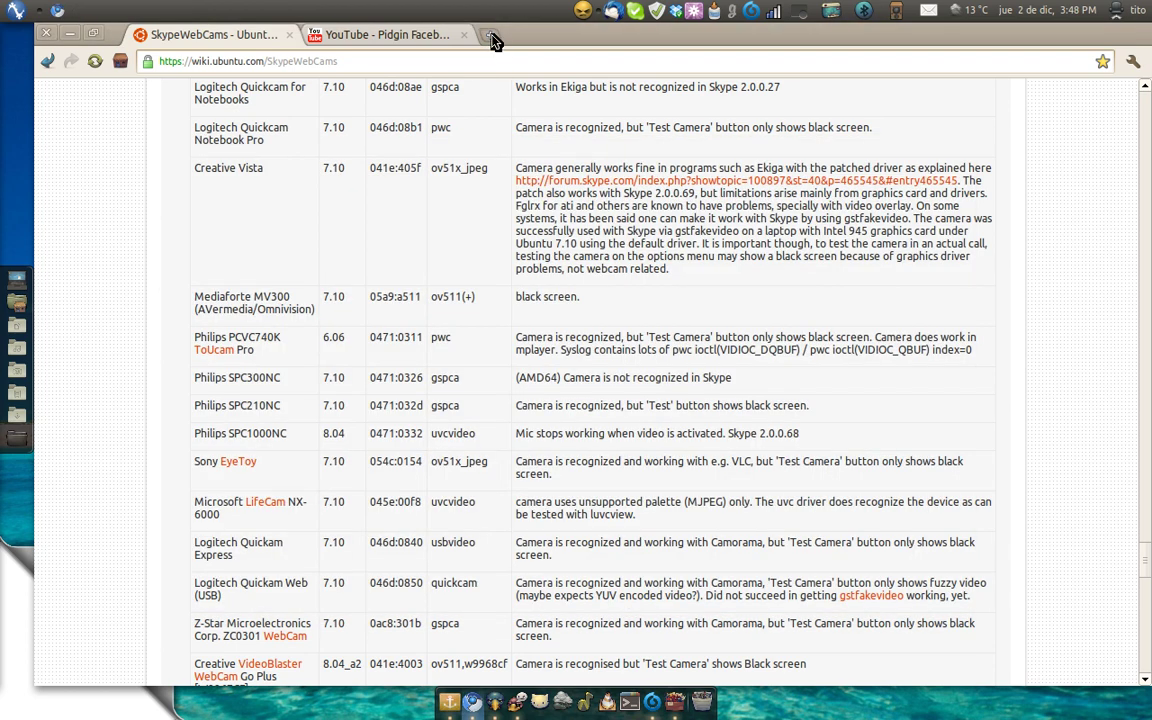
Search the web for skype in a new browser tab and open the official Skype website
click(491, 40)
text(spy)
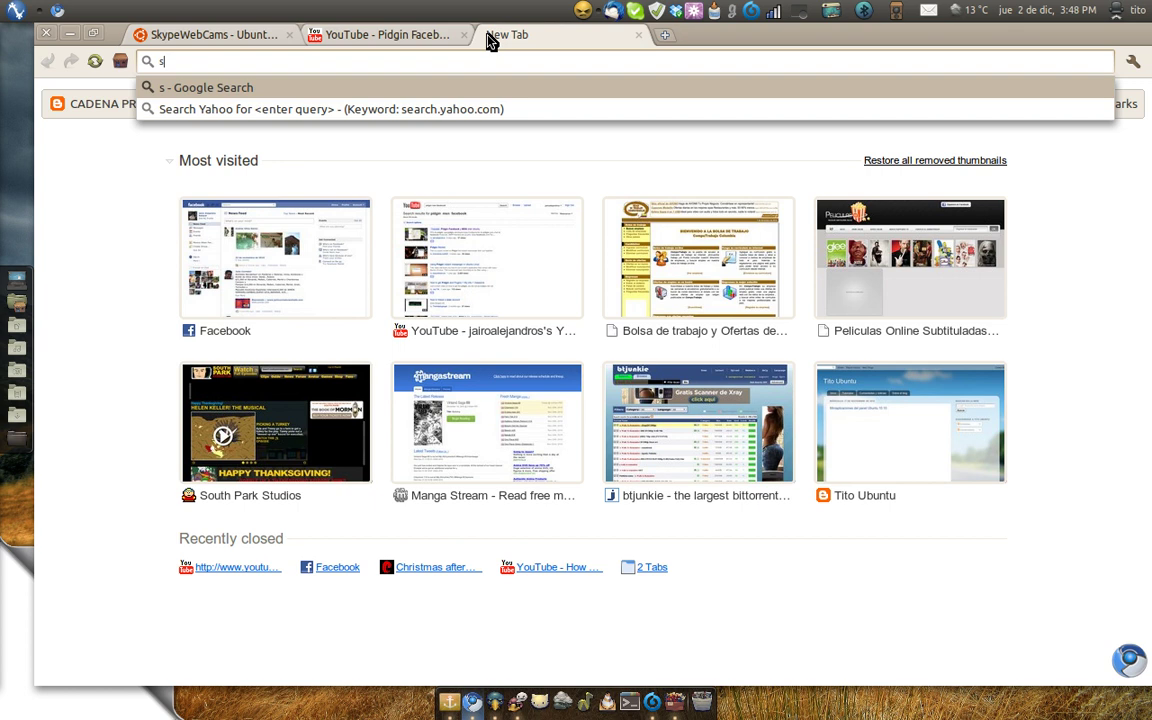
key(BackSpace)
key(BackSpace)
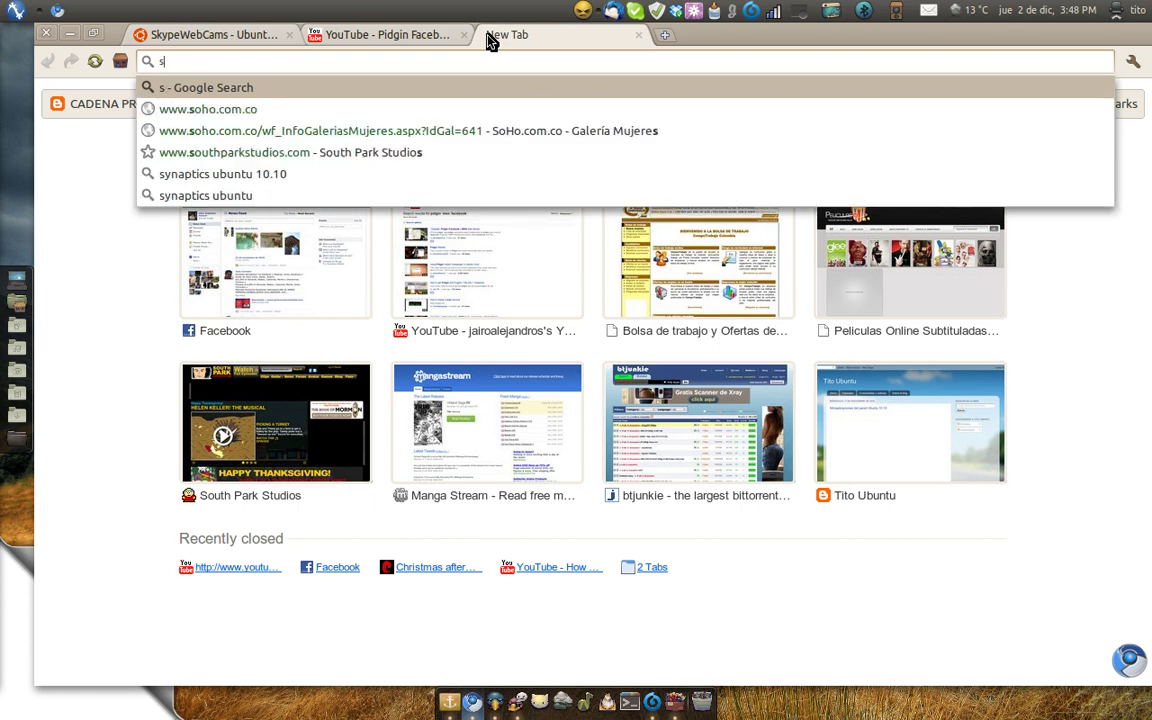
text(kype)
key(Return)
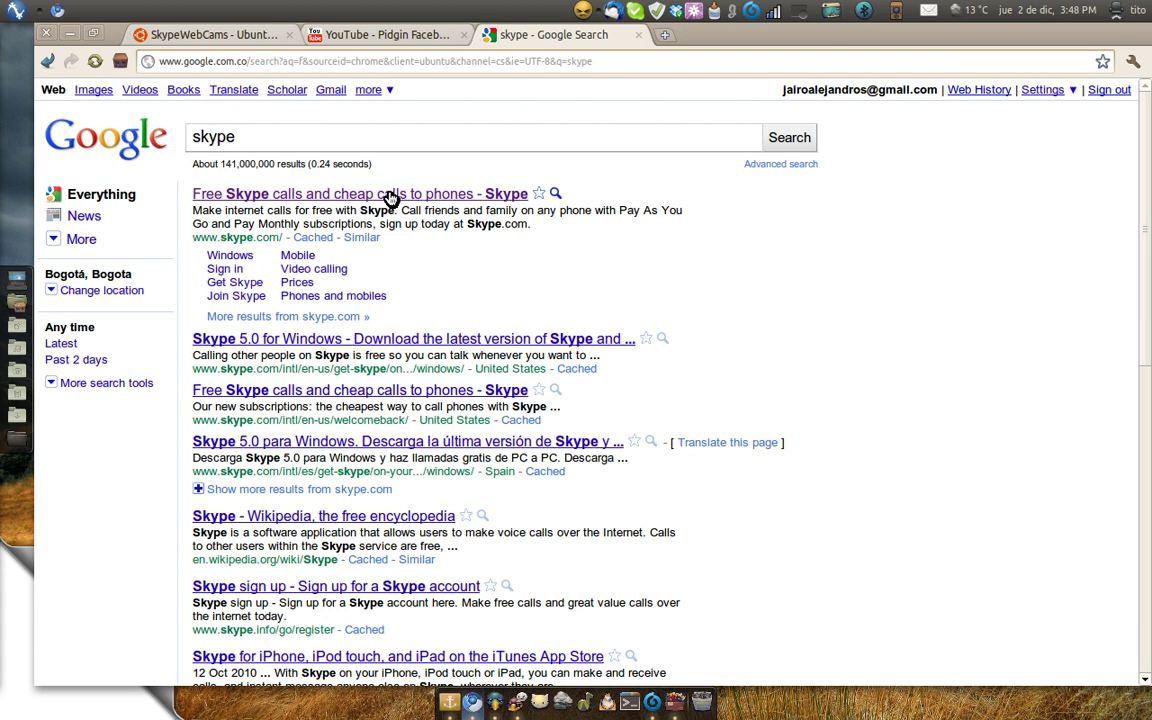
click(471, 194)
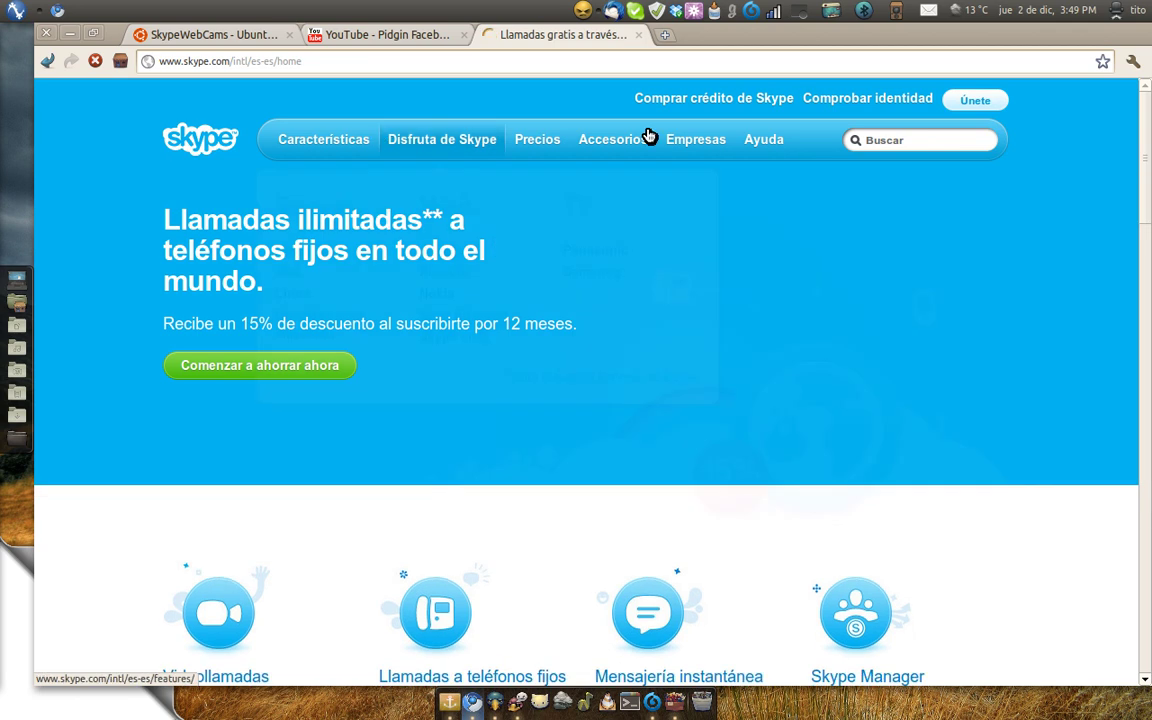
mouse_move(677, 143)
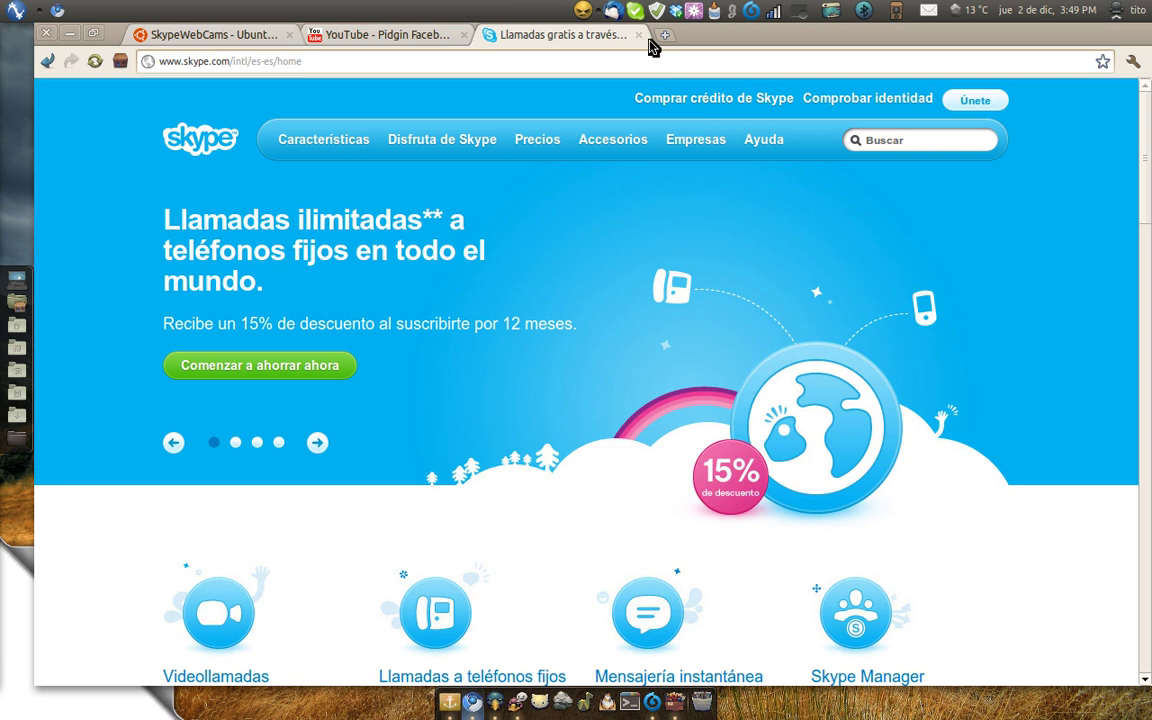
Switch to the workspace with the Pidgin buddy list, open the Skype contacts window and place it beside that list
key(ctrl+alt+Right)
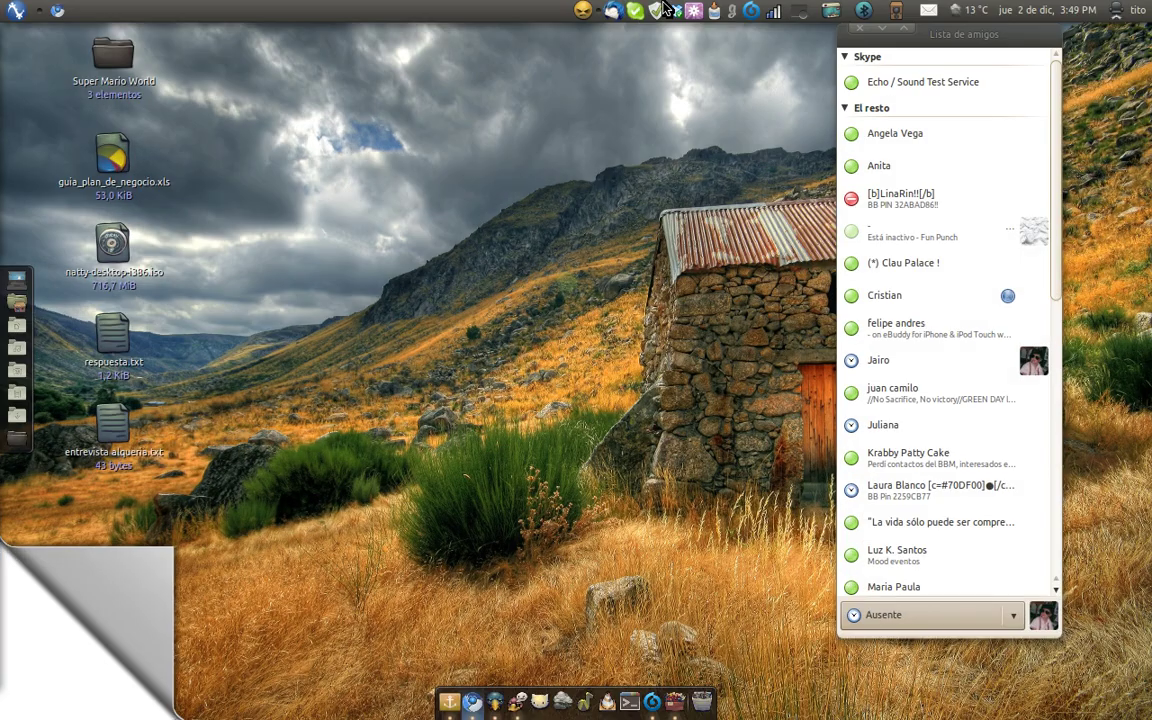
click(636, 11)
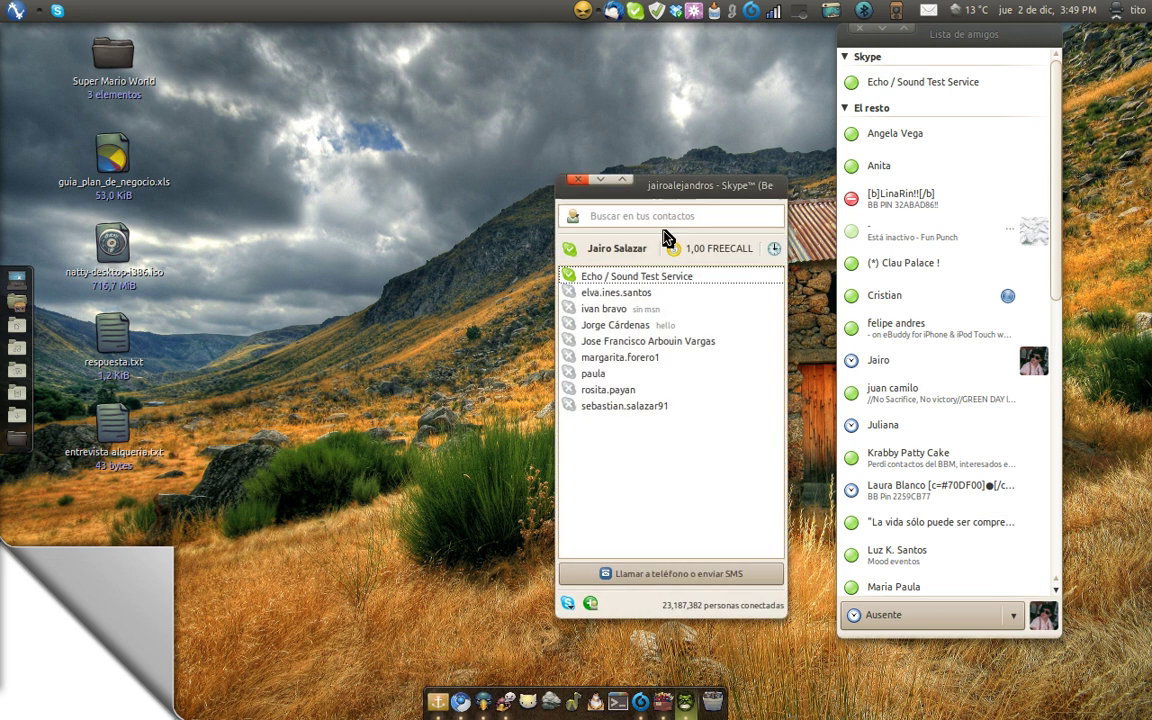
drag(695, 178, 690, 95)
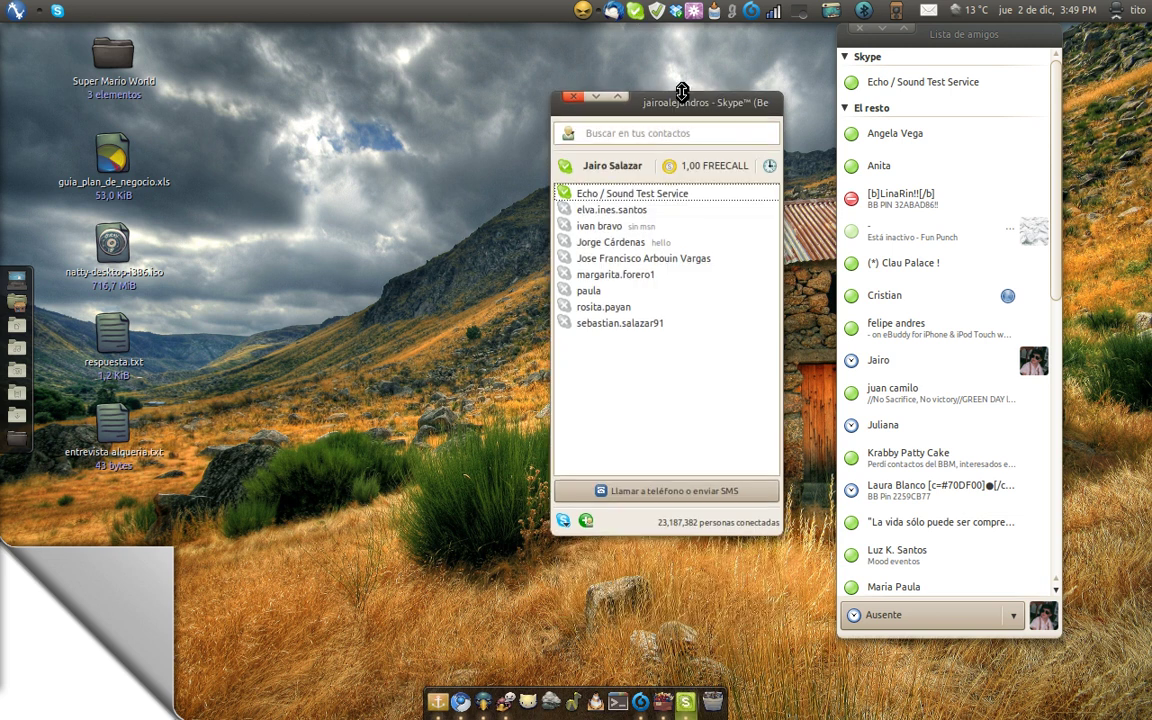
Look through the Pidgin buddy list's contact groups for comparison with Skype, and close the Skype contacts window
click(917, 200)
scroll(915, 195, down, 2)
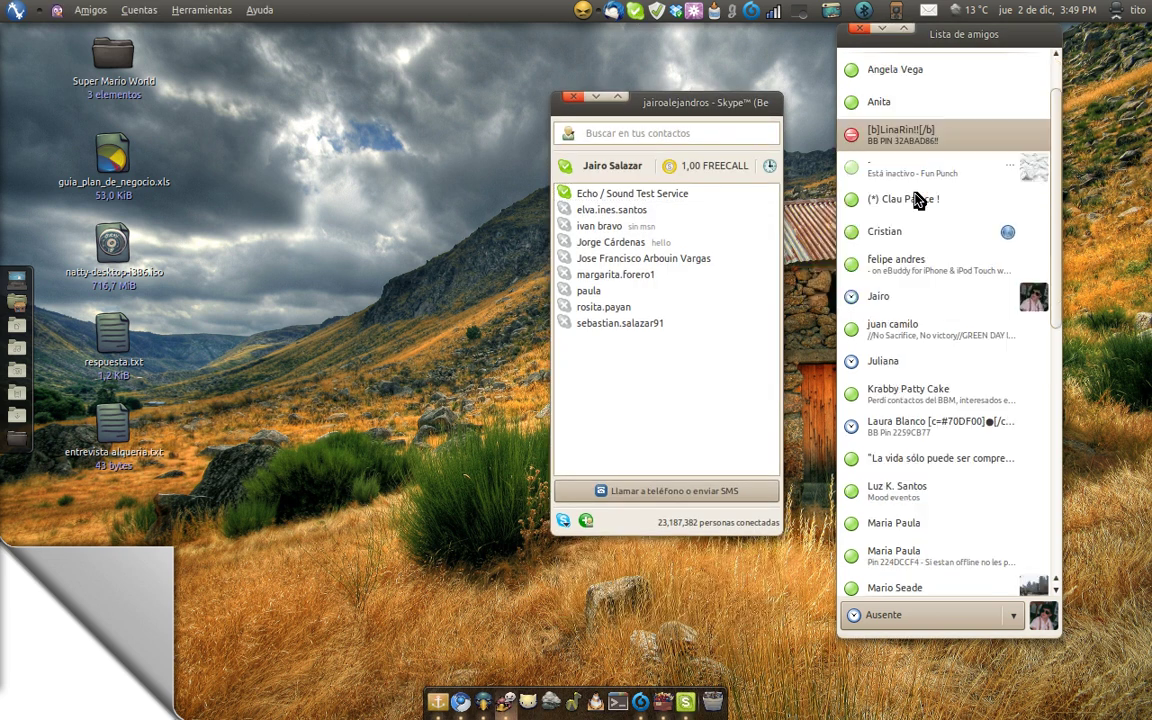
scroll(915, 195, up, 2)
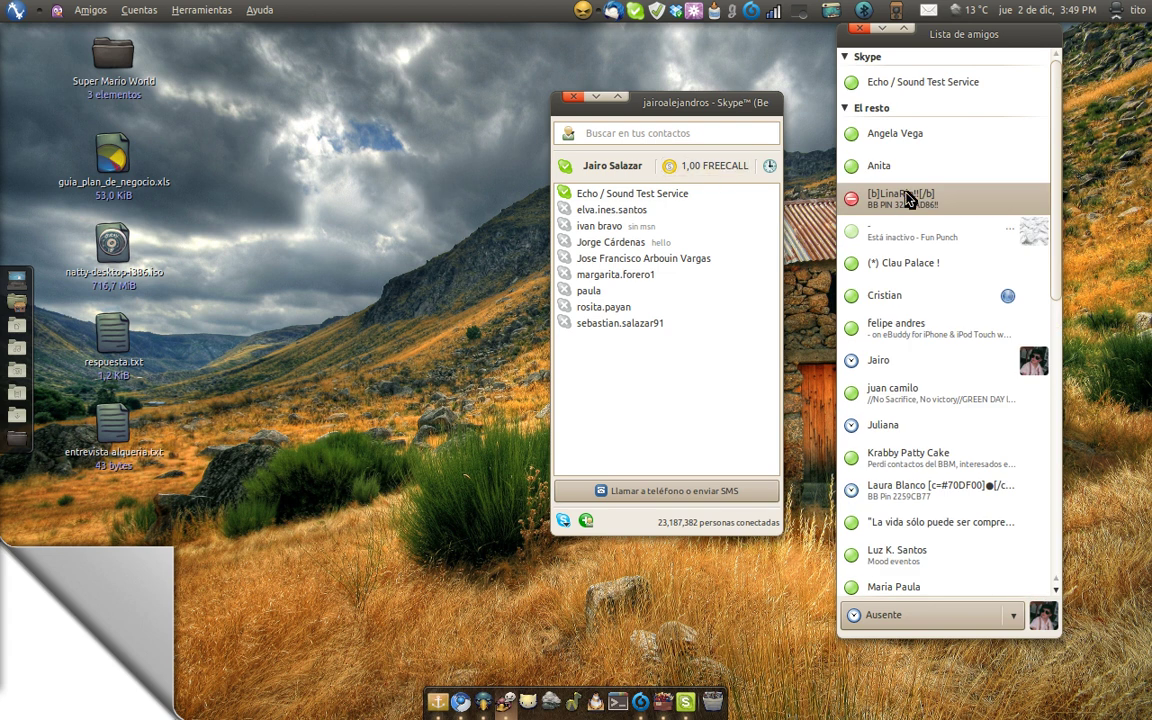
scroll(912, 197, down, 10)
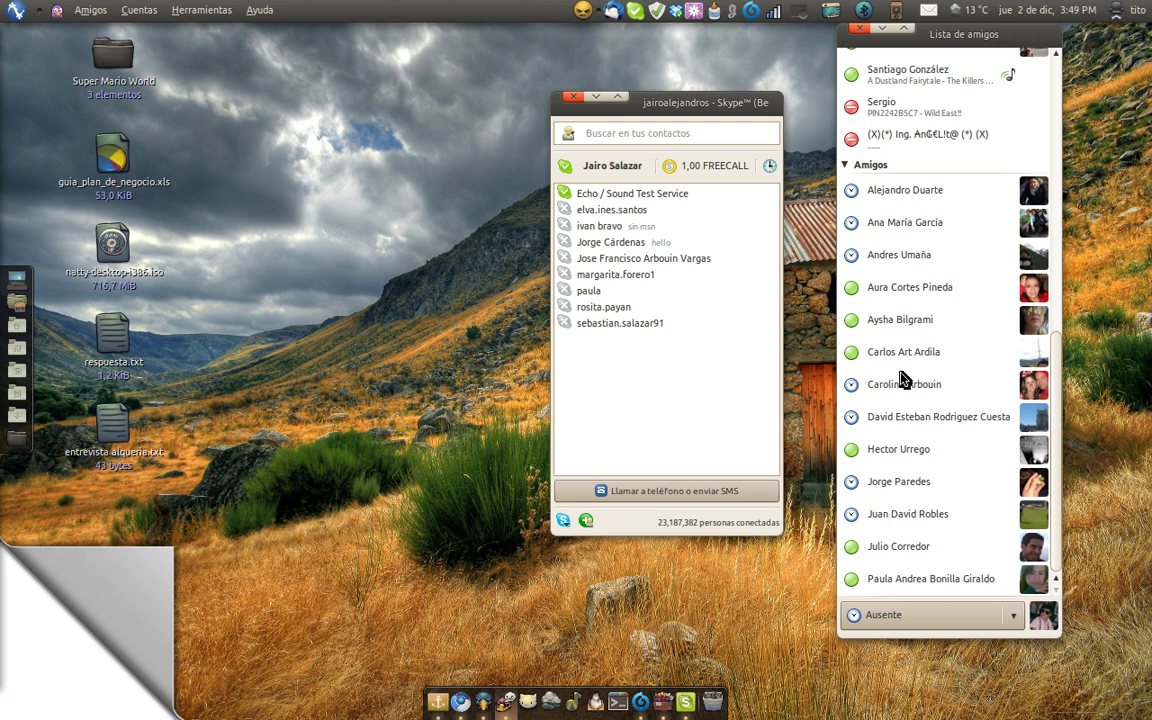
scroll(931, 401, up, 10)
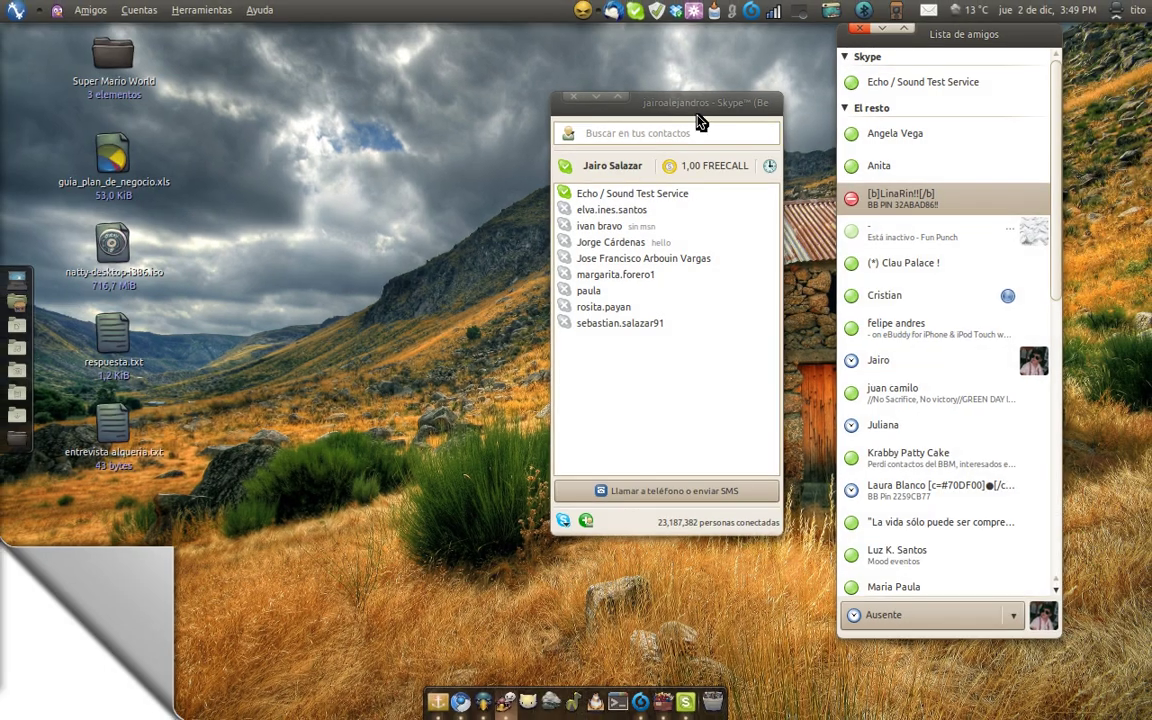
drag(698, 120, 750, 81)
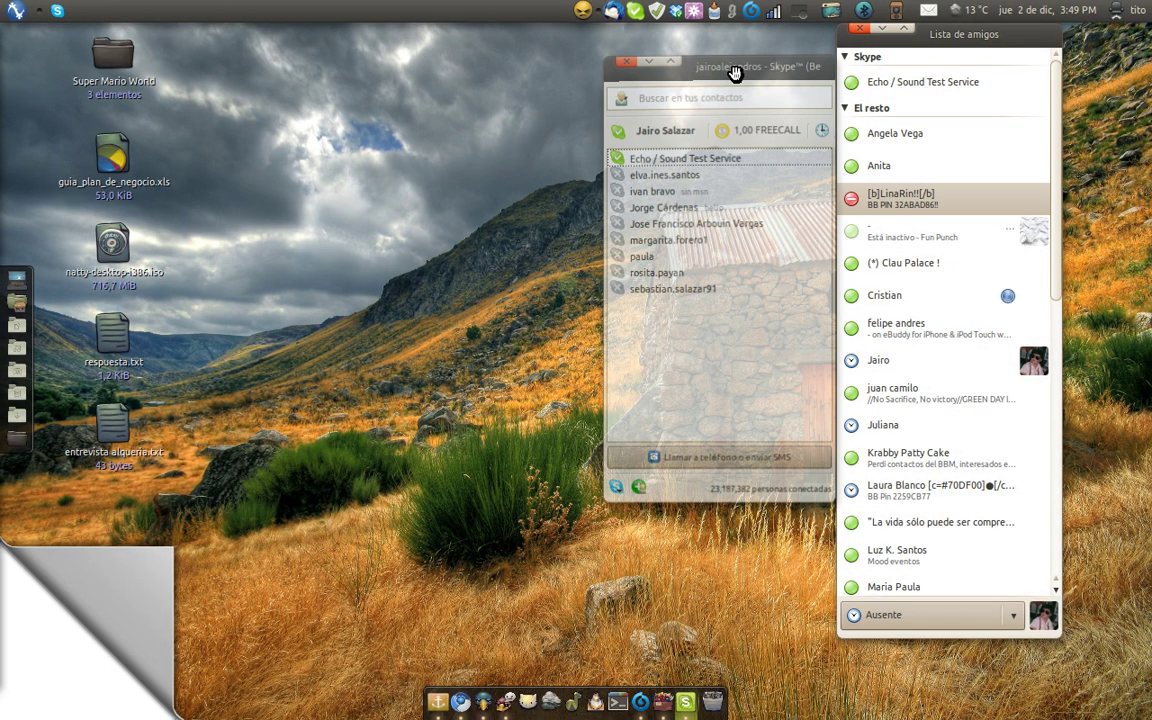
click(622, 60)
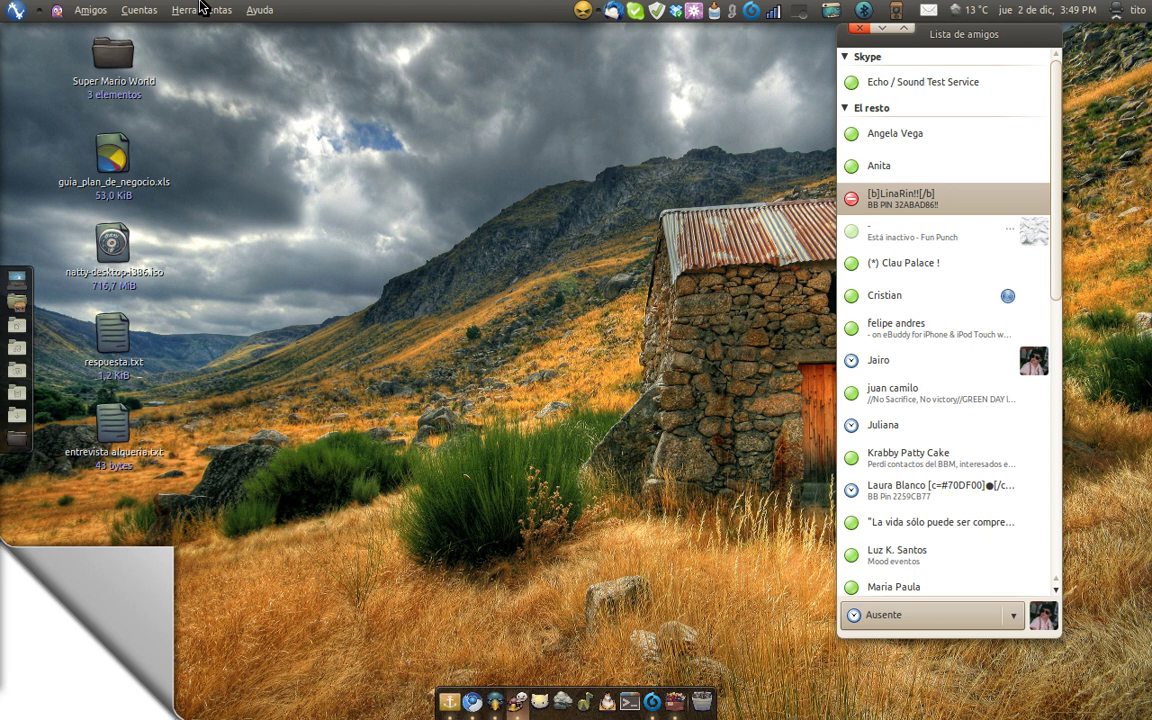
Find and launch the Synaptic package manager, authorizing it with the administrator password
key(super+w)
key(Escape)
key(super+space)
text(synaptic)
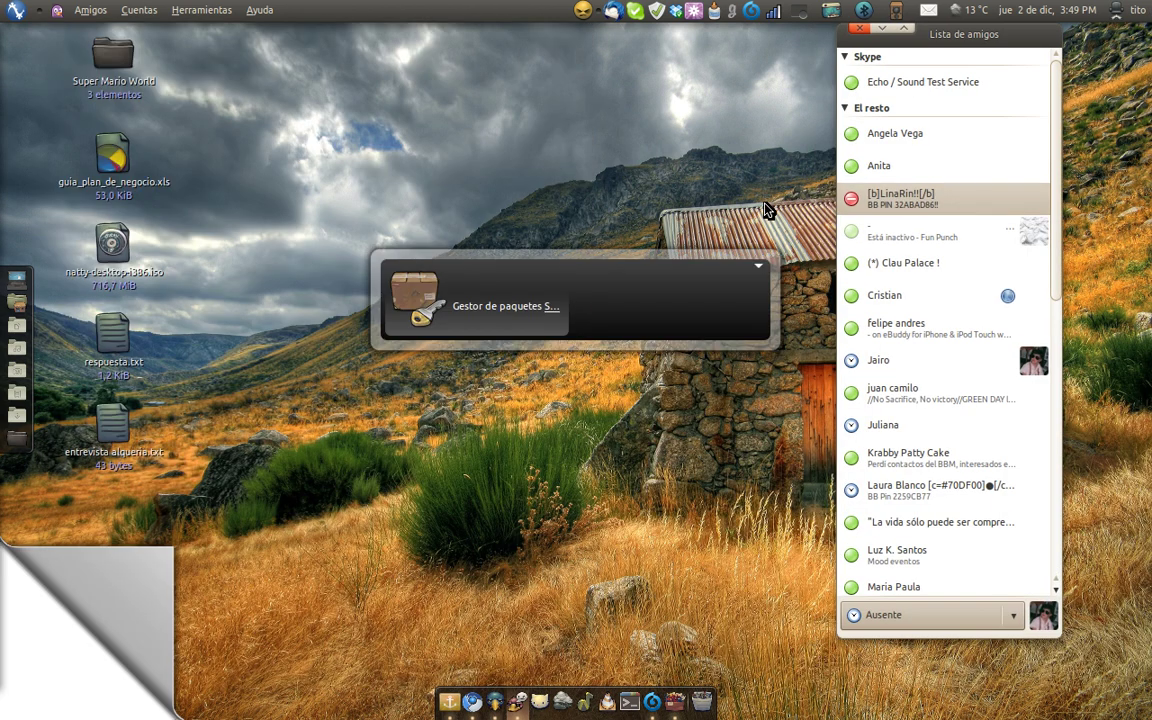
key(Return)
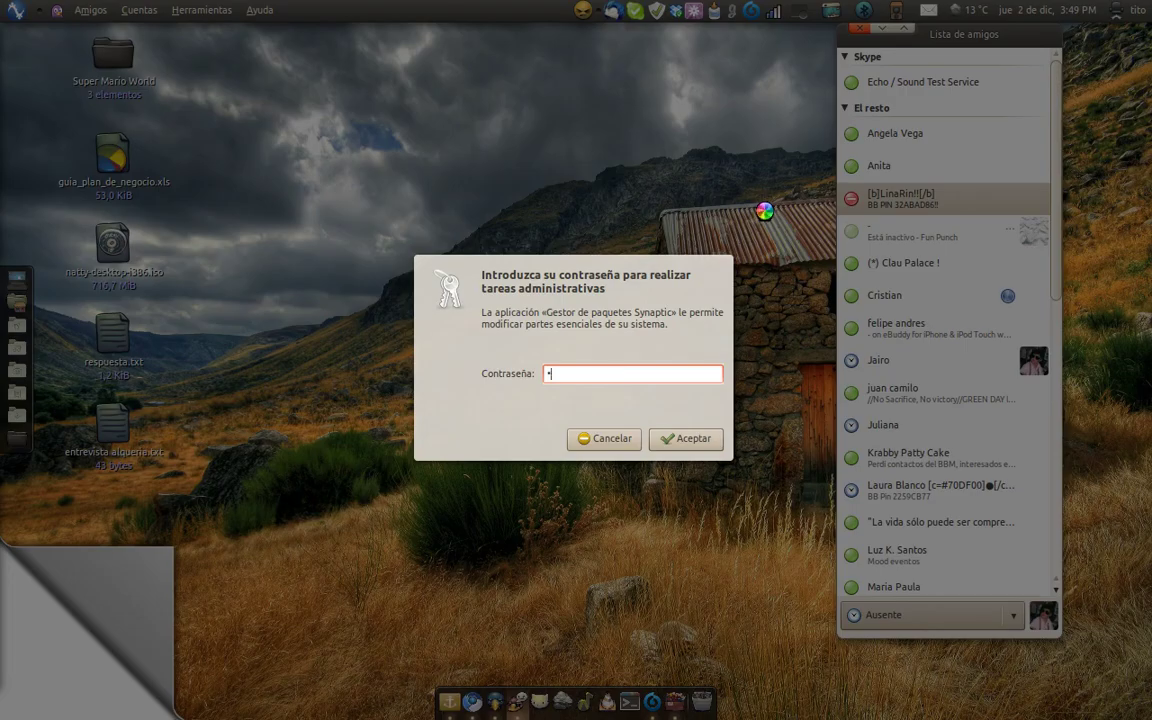
key(Return)
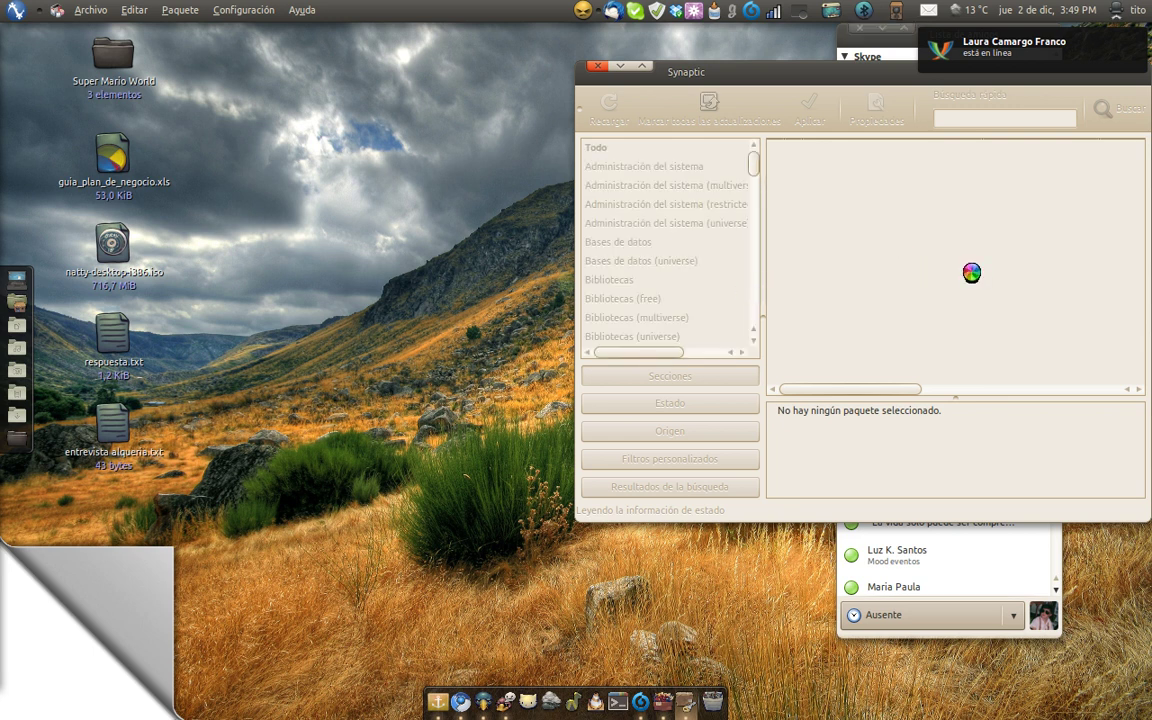
Locate the pidgin package in Synaptic's full package list
click(846, 242)
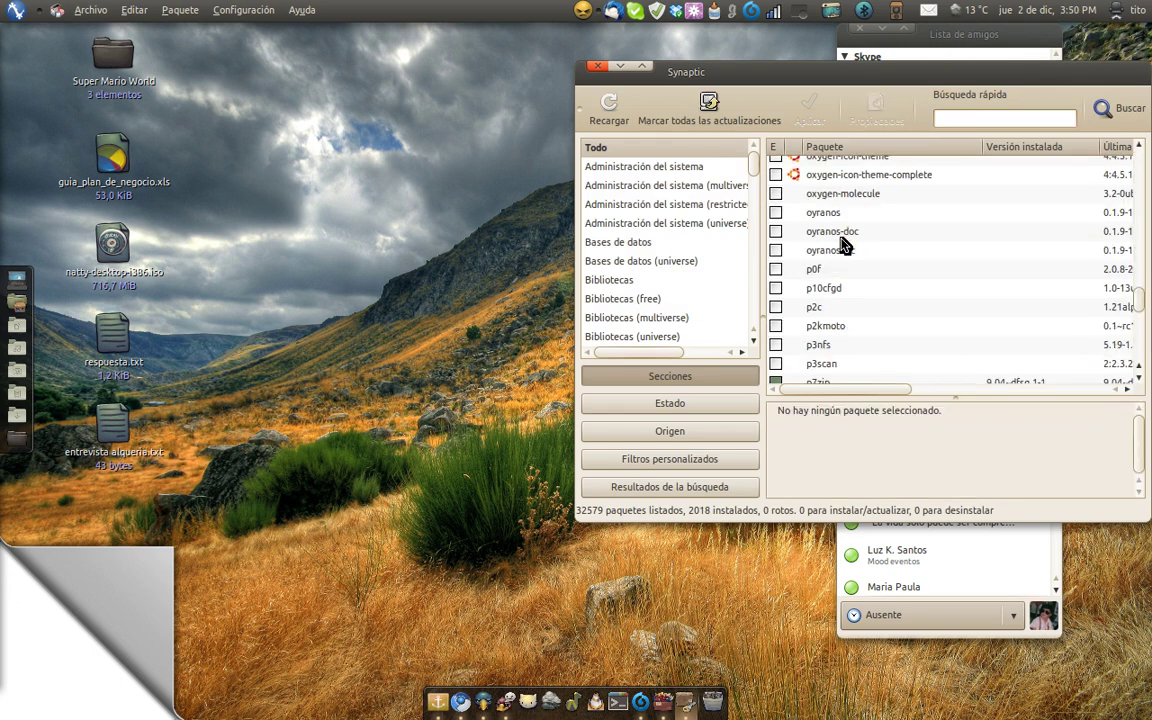
text(idg)
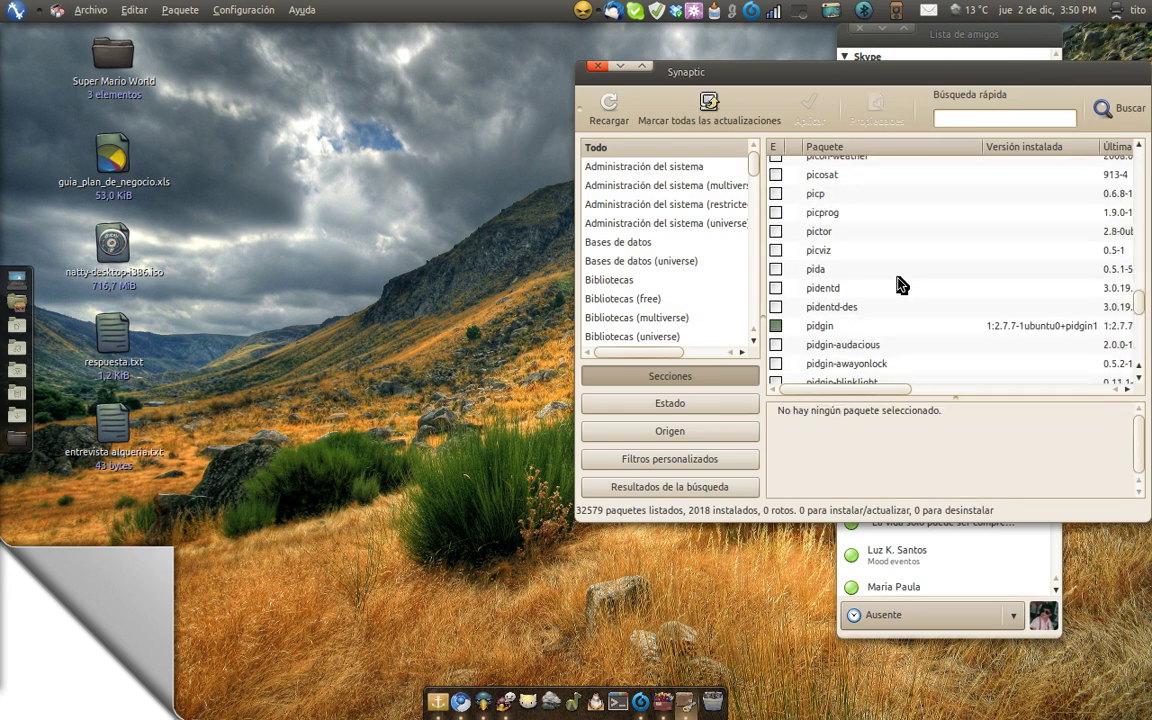
key(Return)
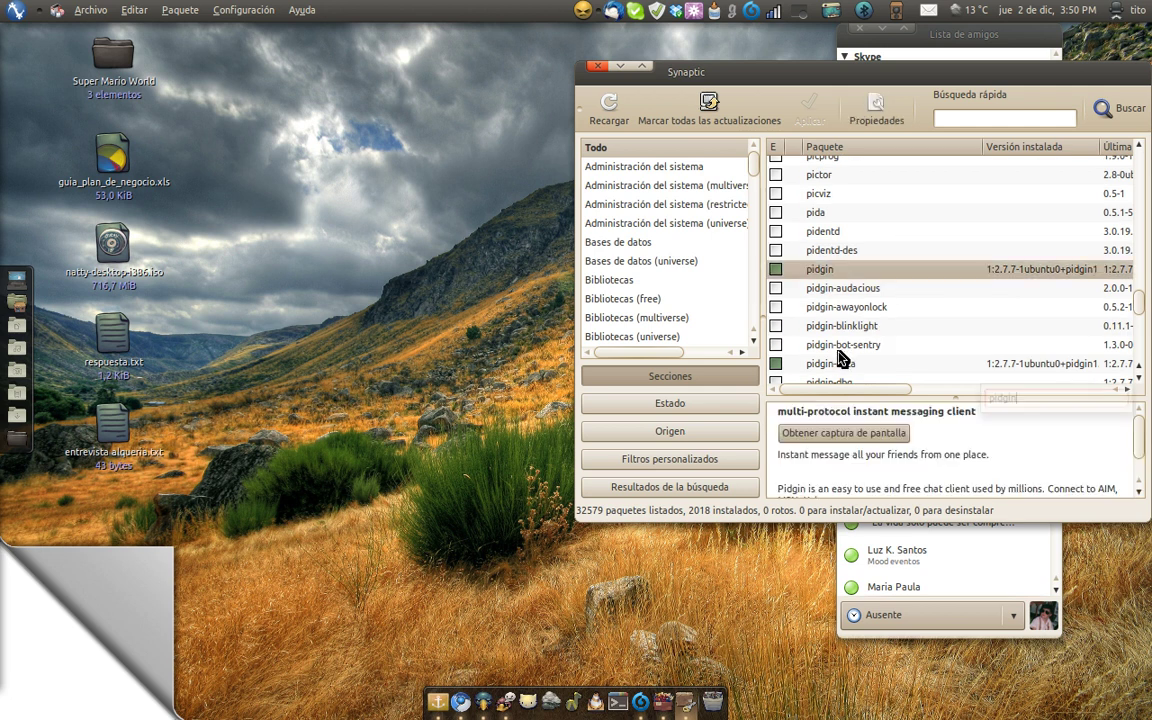
Find the pidgin-skype package among the Pidgin plugins, view its description, and close Synaptic
click(838, 350)
scroll(838, 352, down, 3)
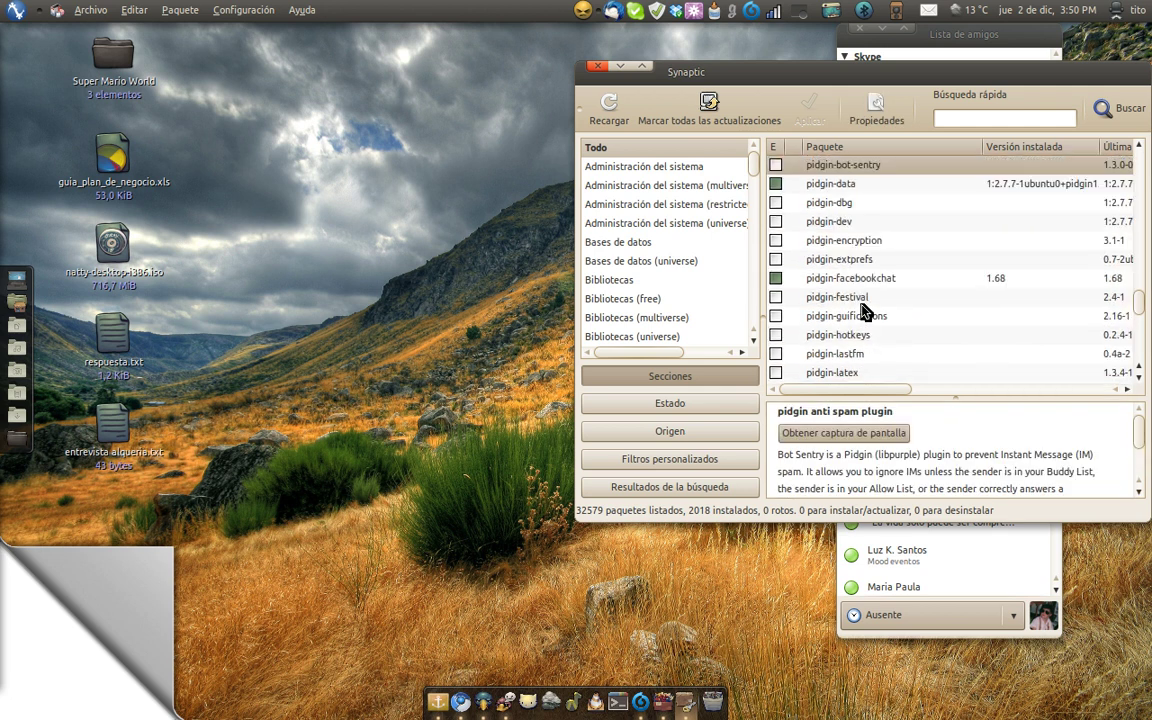
scroll(864, 311, down, 2)
scroll(864, 311, down, 10)
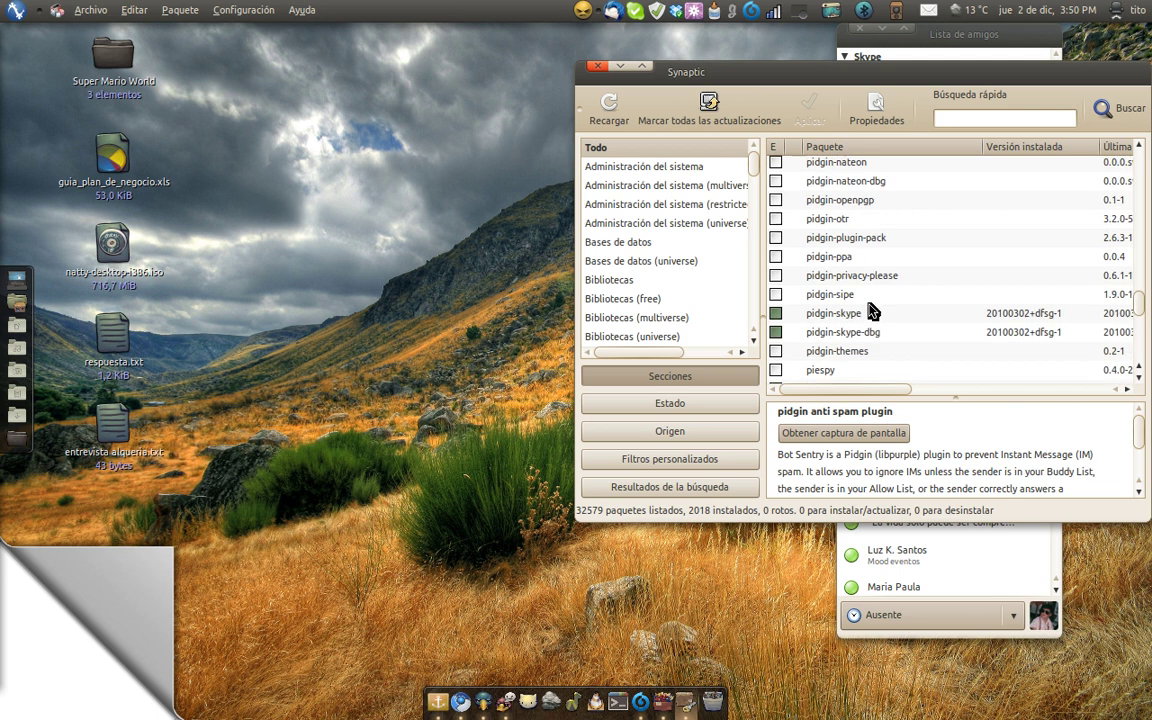
click(822, 279)
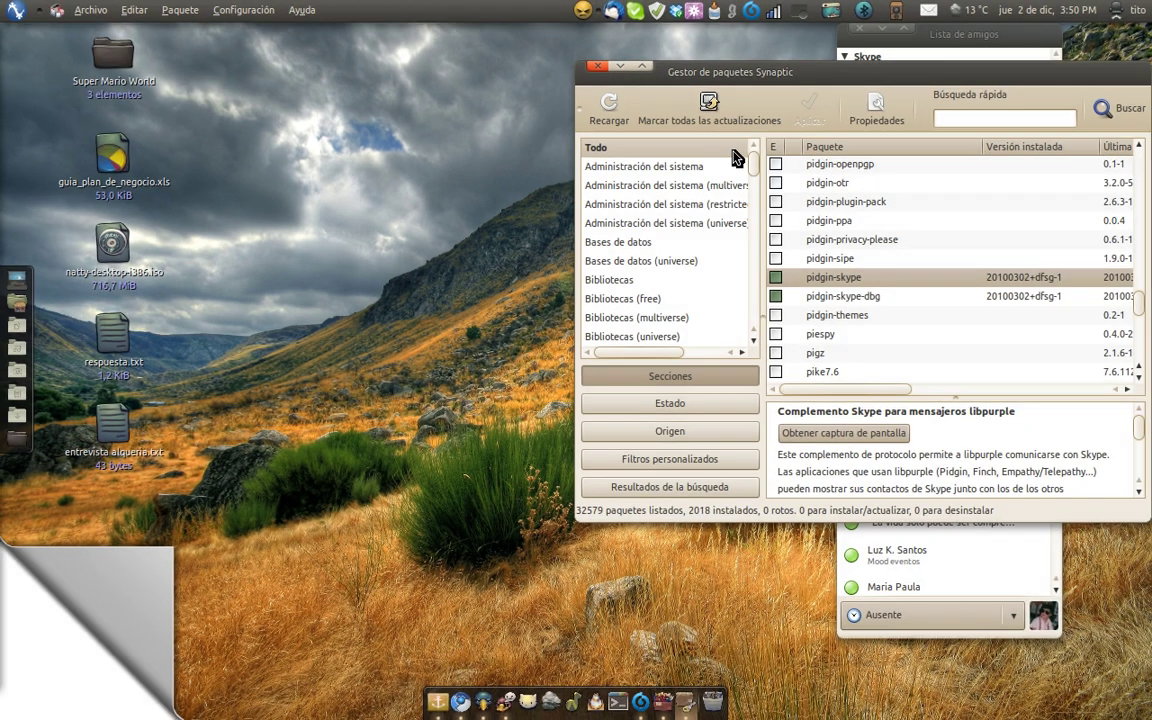
click(594, 70)
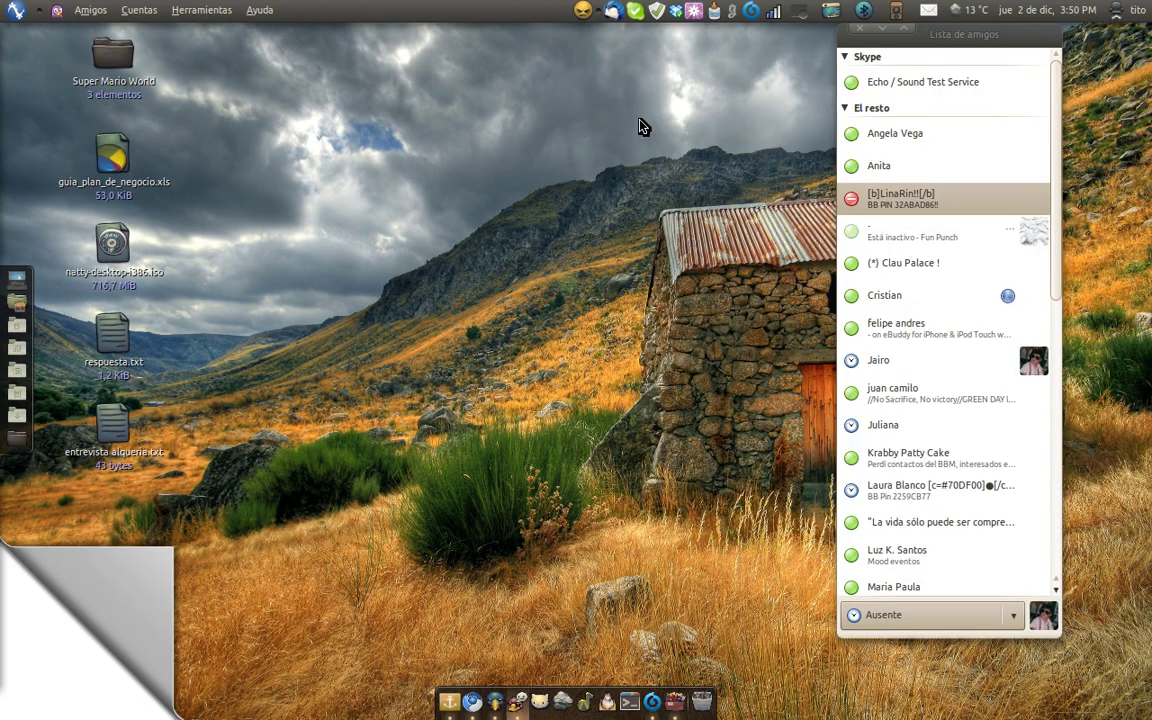
click(948, 86)
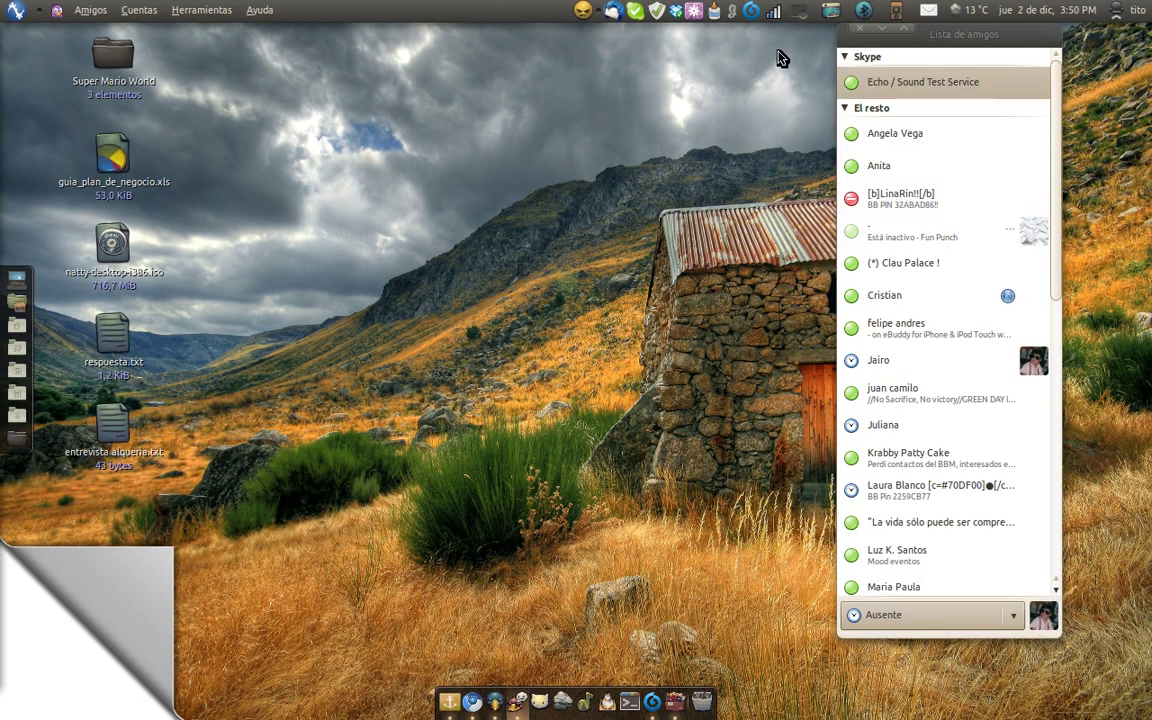
click(140, 10)
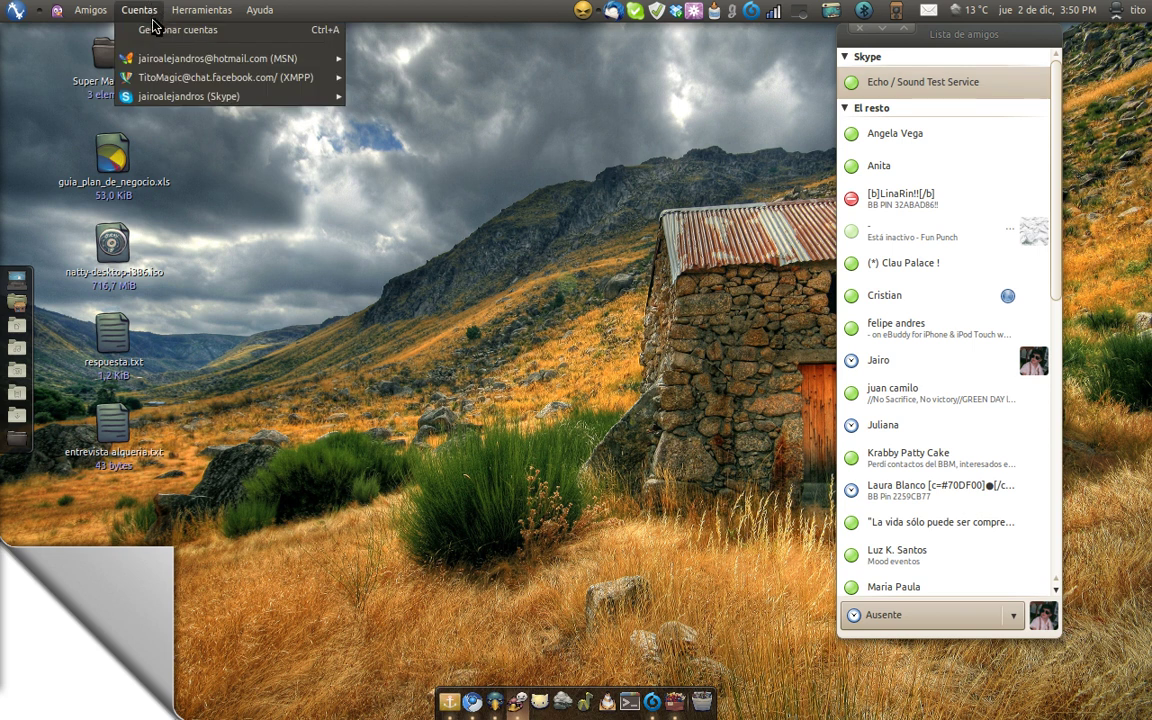
click(158, 30)
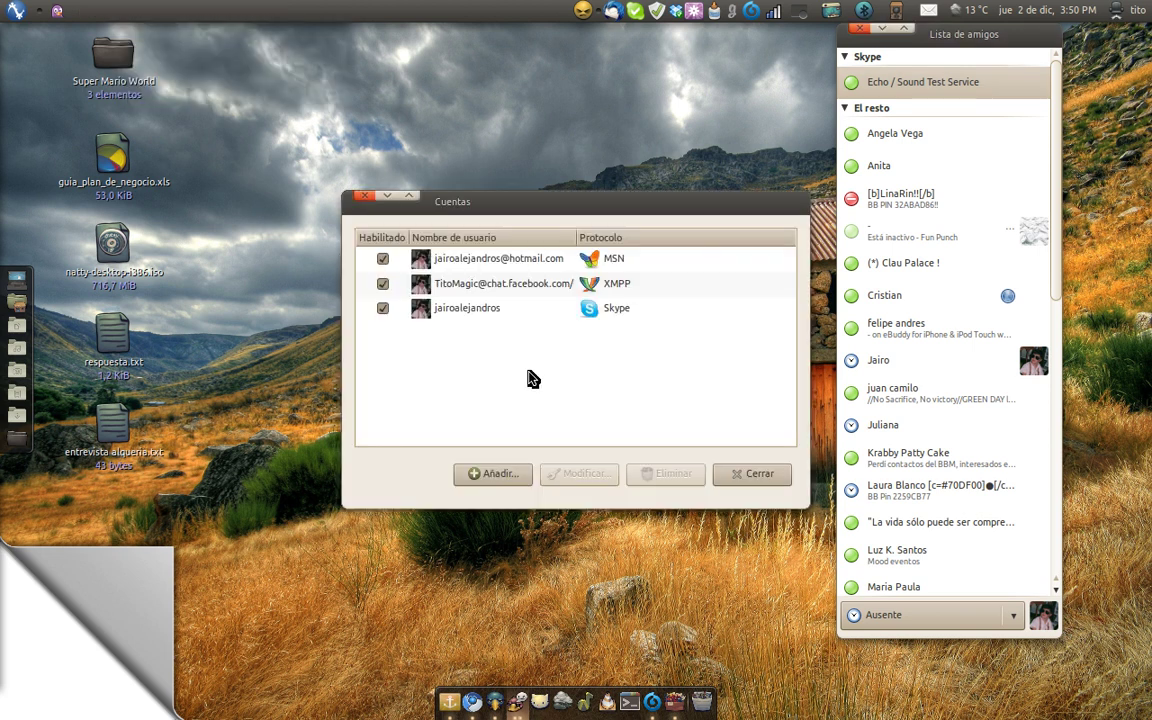
click(494, 474)
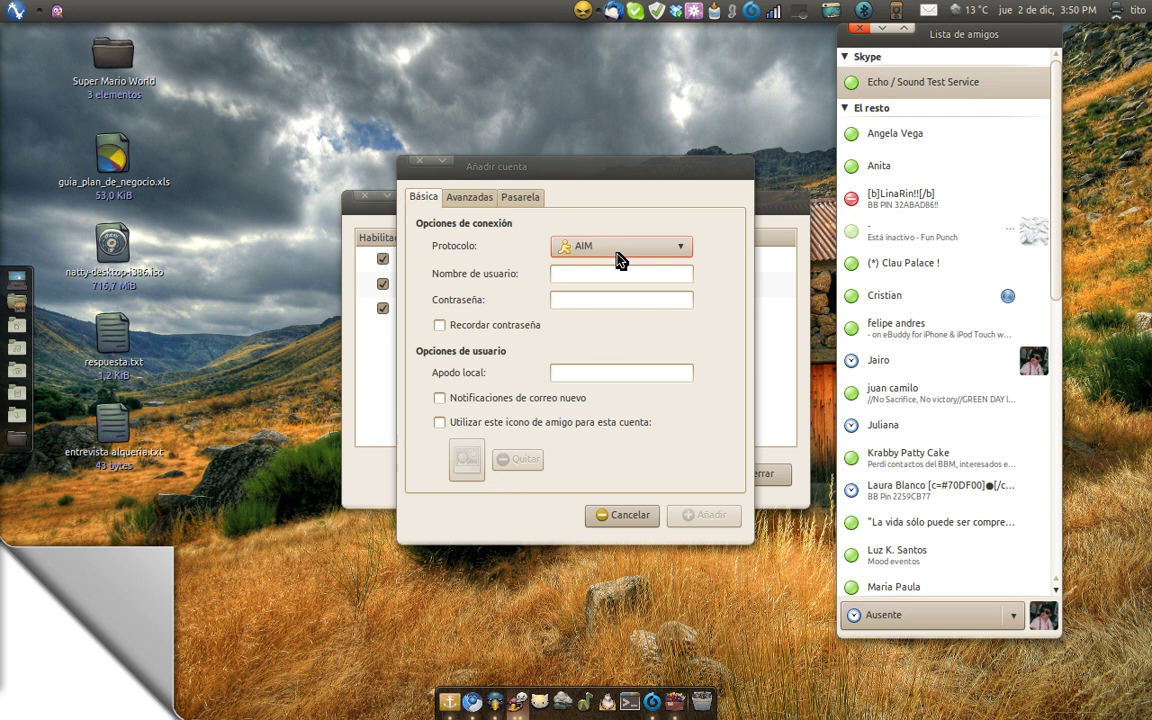
click(616, 253)
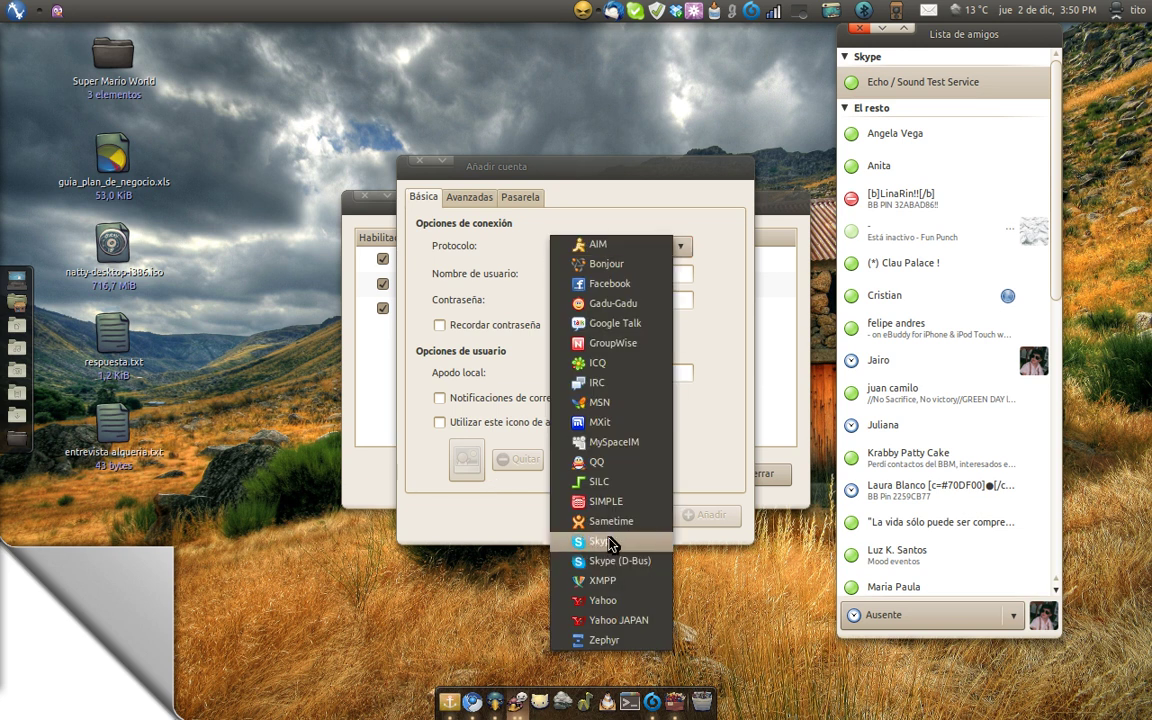
click(603, 541)
click(600, 273)
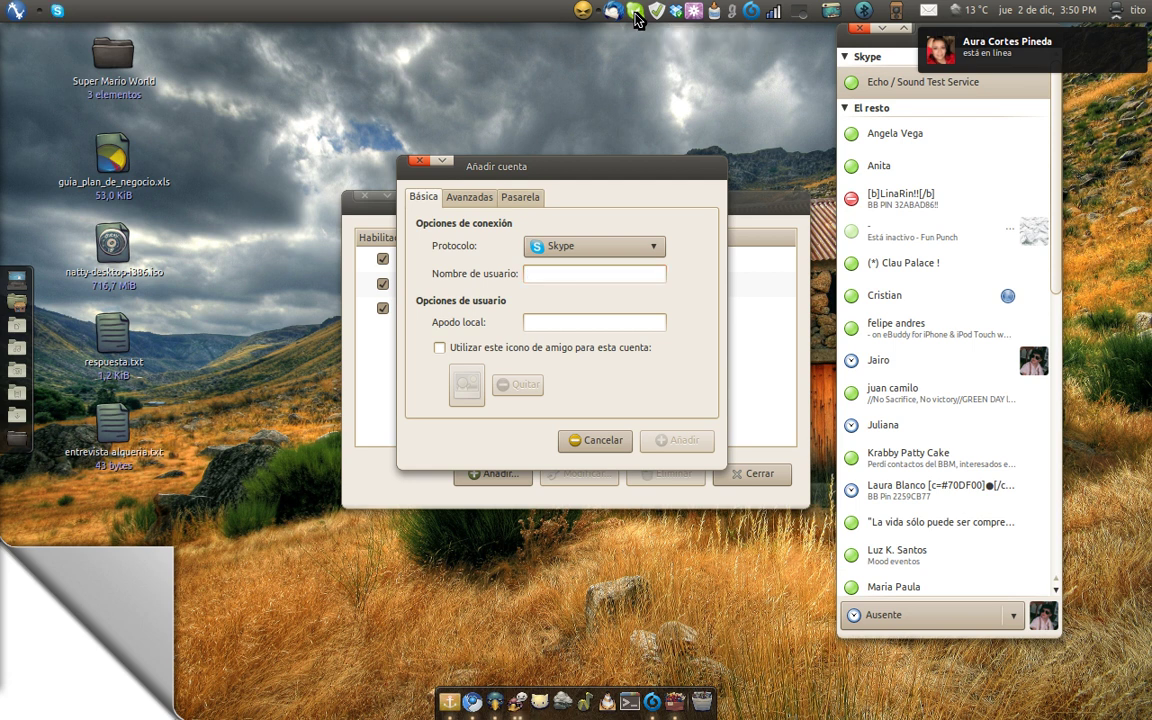
Check the Skype contacts window against Pidgin's buddy list, and cancel the new account and close the account manager
click(635, 13)
click(622, 59)
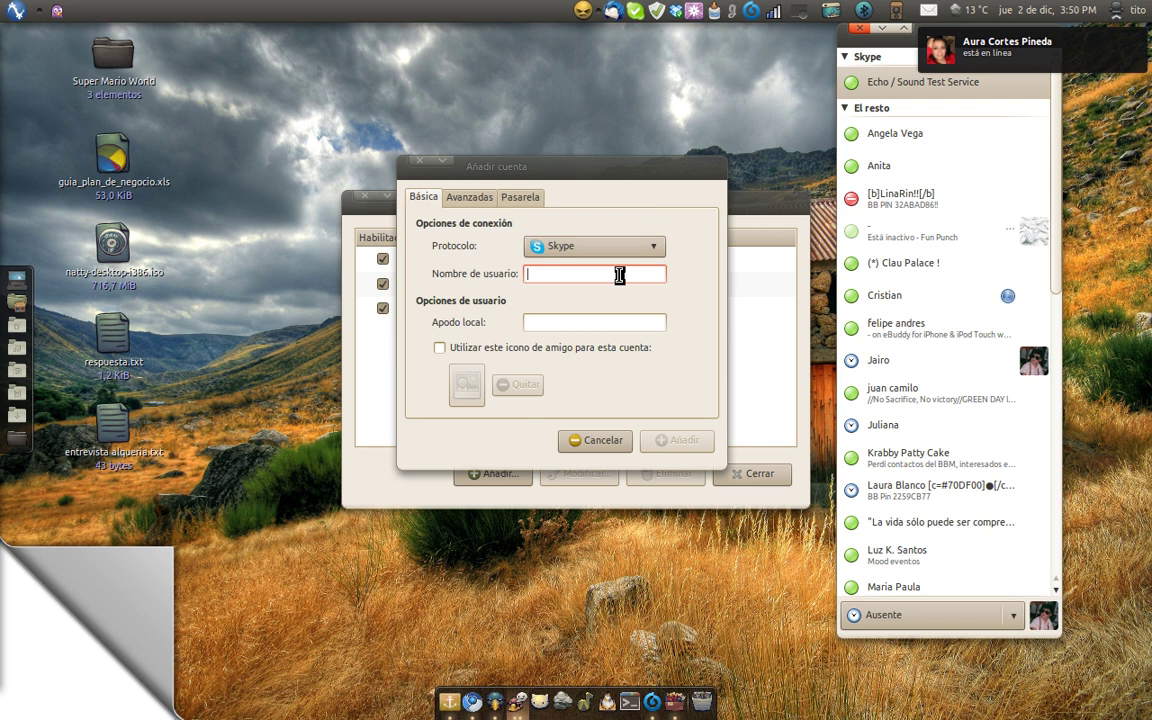
click(635, 13)
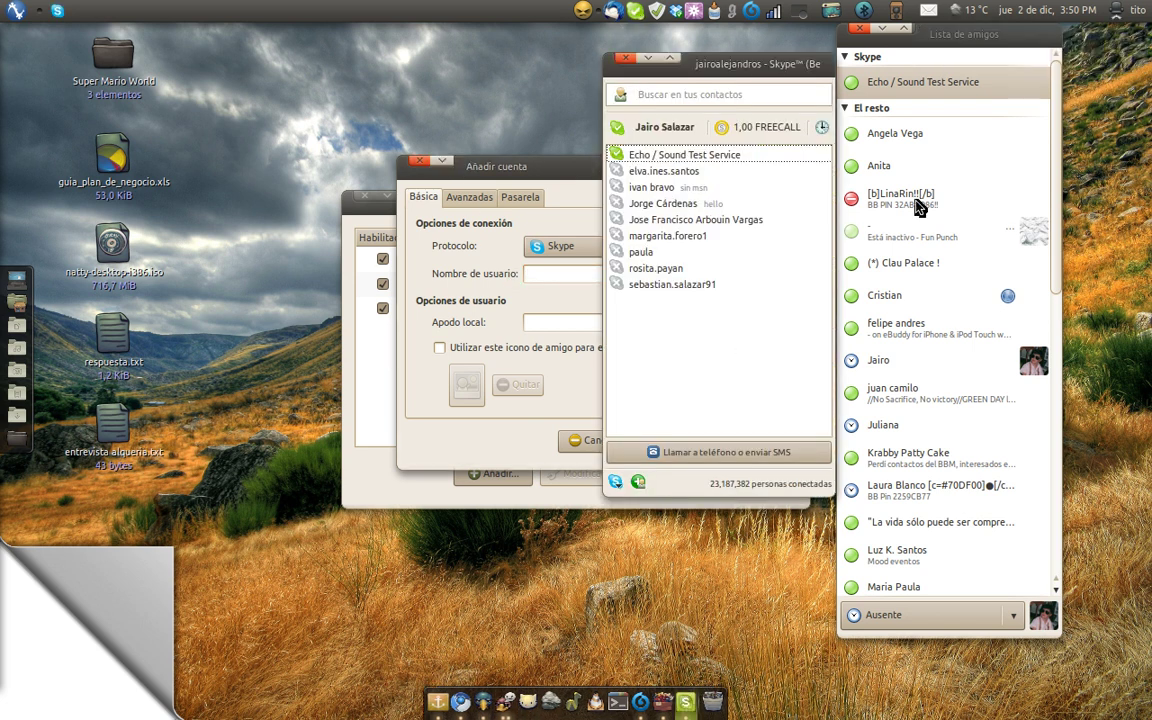
click(625, 60)
click(912, 80)
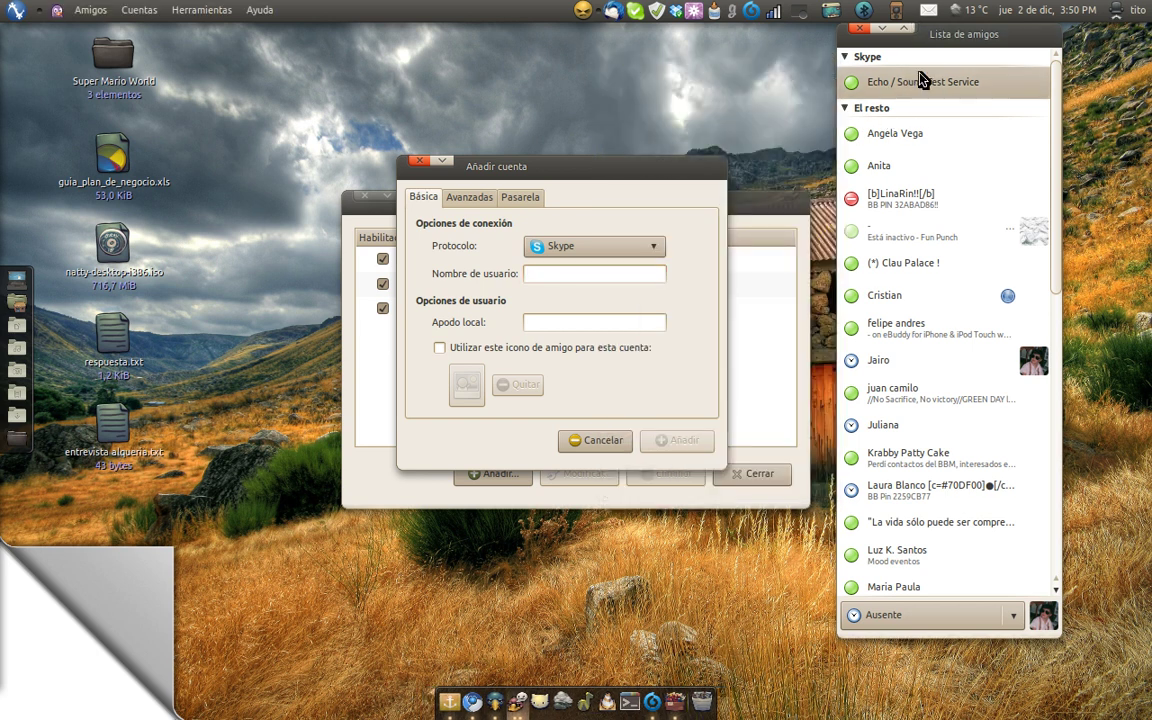
click(607, 441)
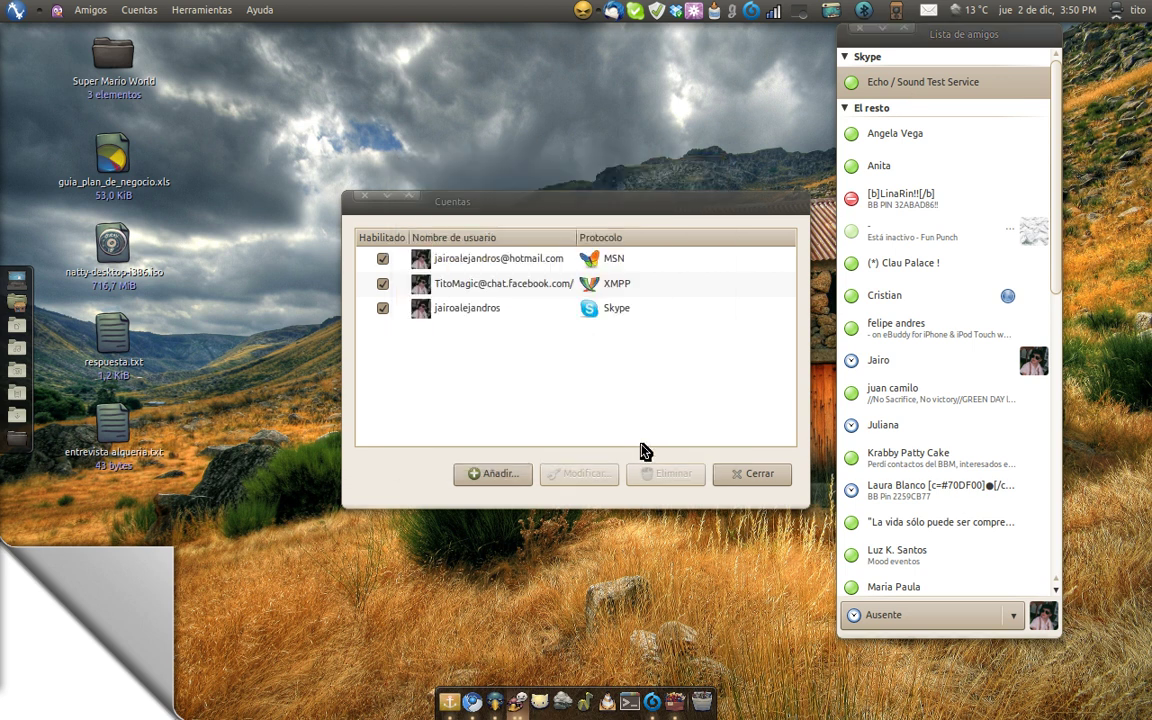
click(760, 474)
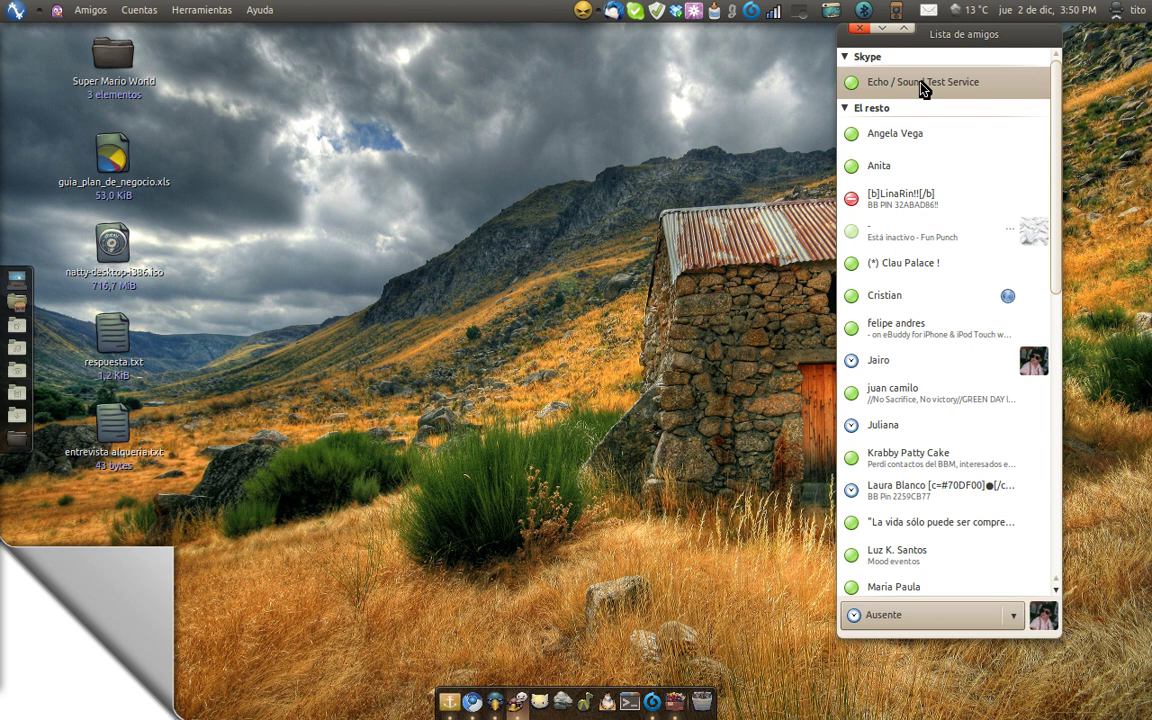
Open a Pidgin conversation with Echo / Sound Test Service and call that contact, placing both windows beside the buddy list
double_click(850, 82)
drag(330, 45, 752, 70)
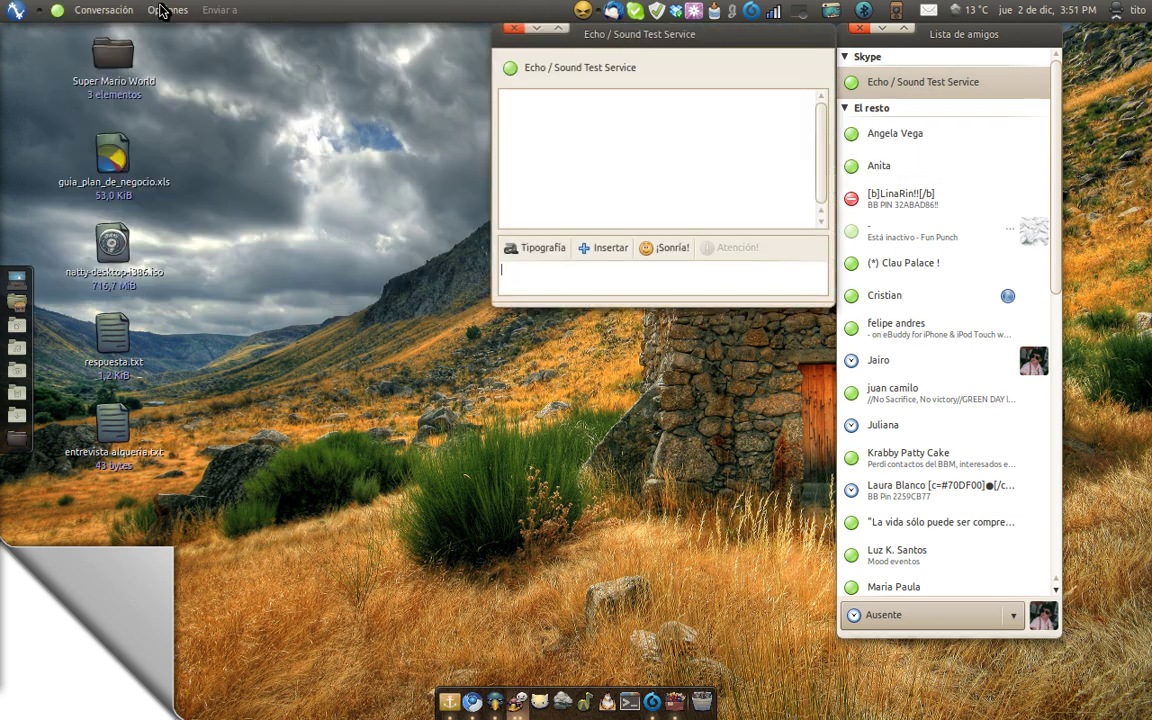
click(89, 10)
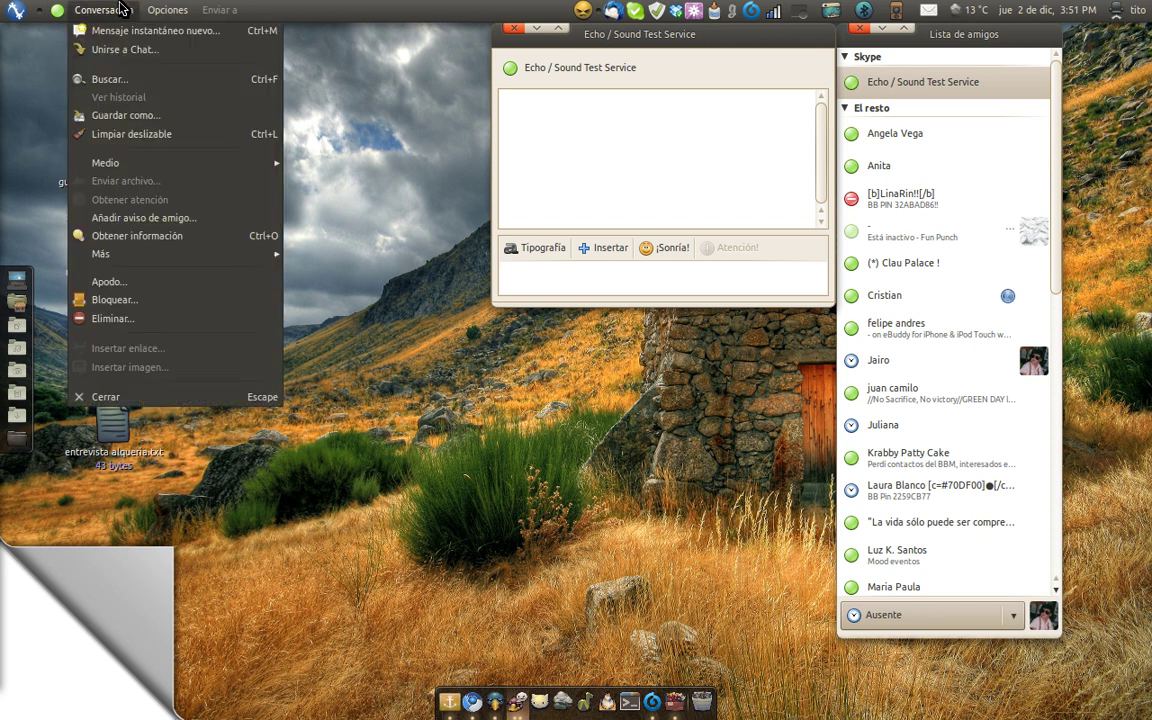
mouse_move(166, 254)
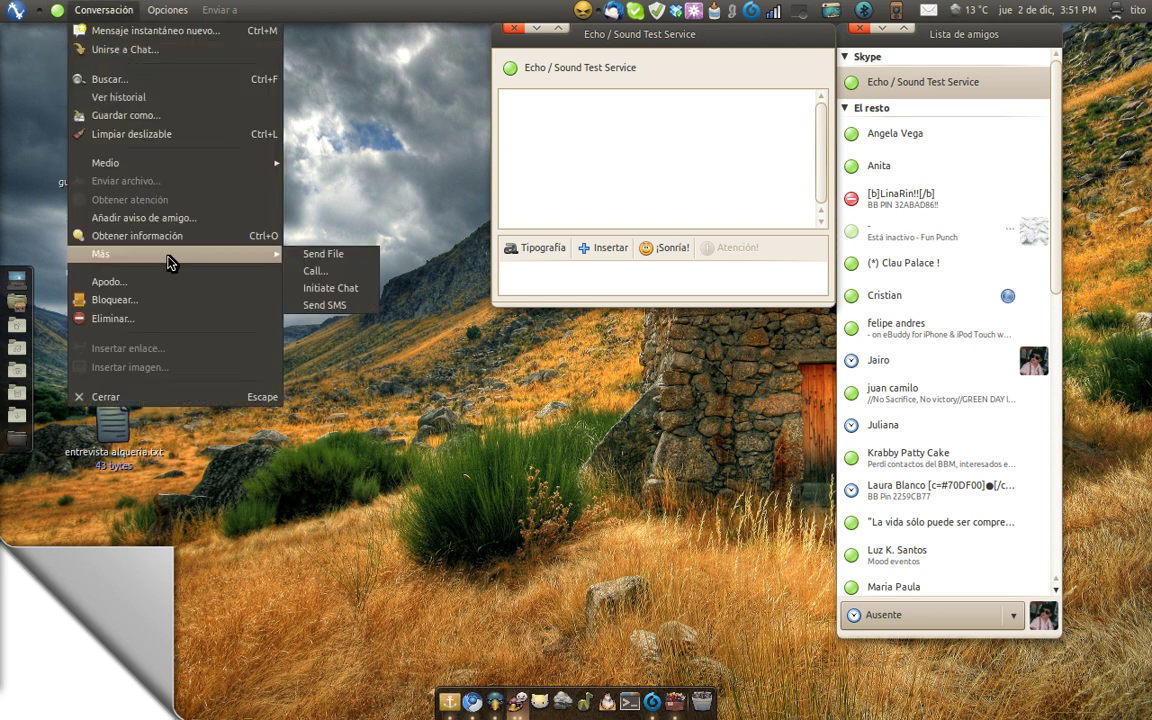
click(323, 272)
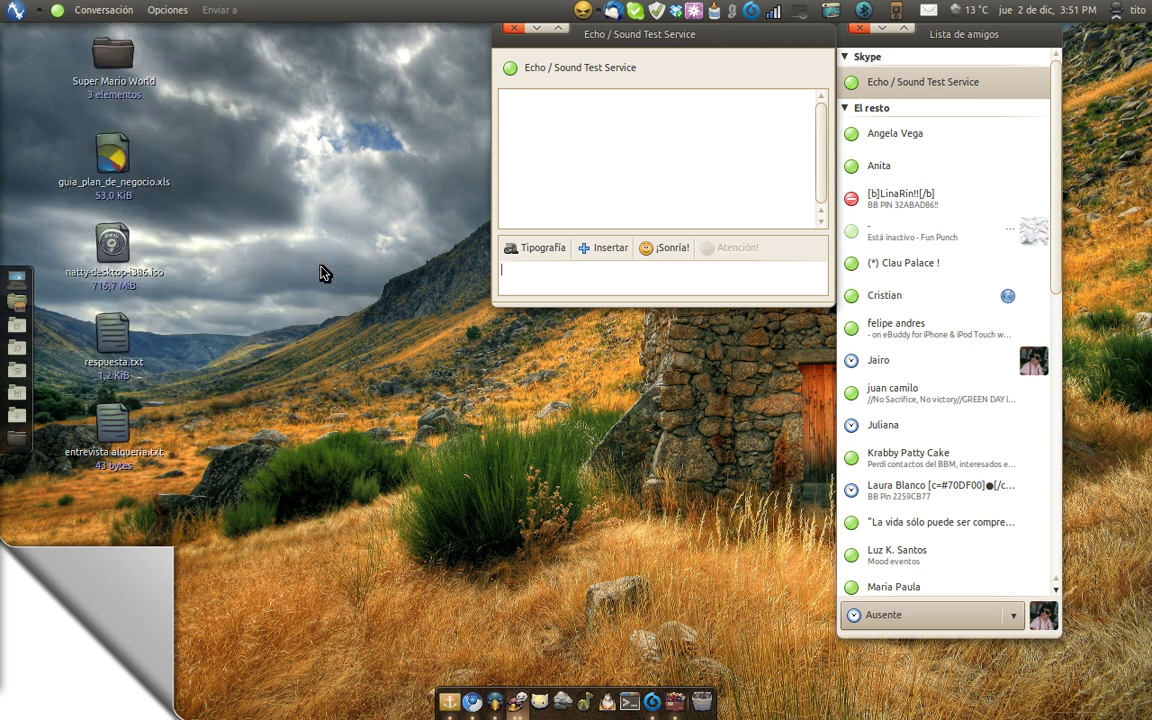
mouse_move(193, 51)
mouse_down()
mouse_move(398, 97)
mouse_move(599, 75)
mouse_move(648, 41)
mouse_up()
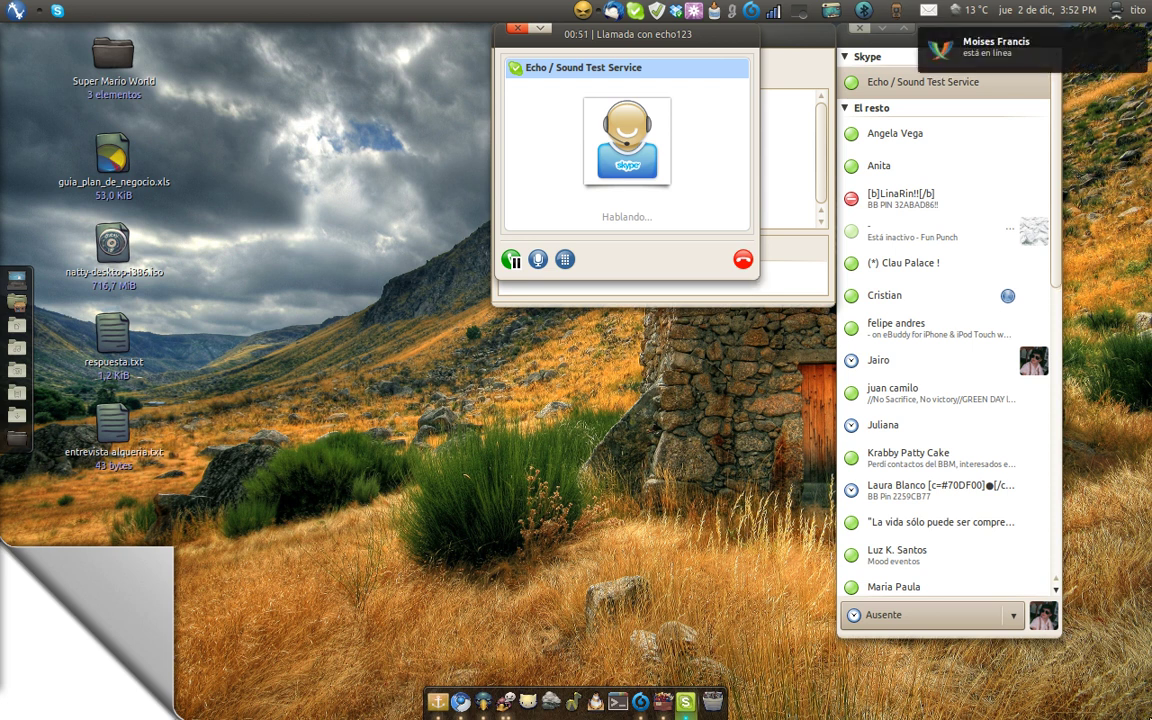
Hang up the Echo / Sound Test Service call and close its conversation window
click(743, 261)
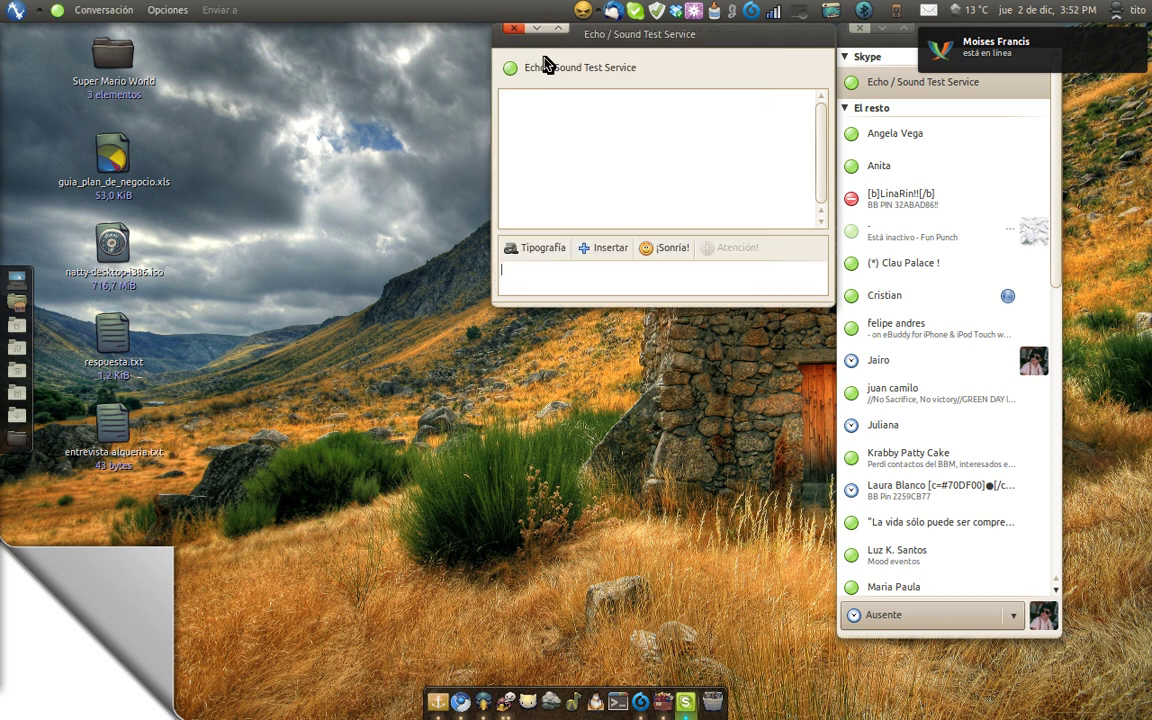
click(513, 28)
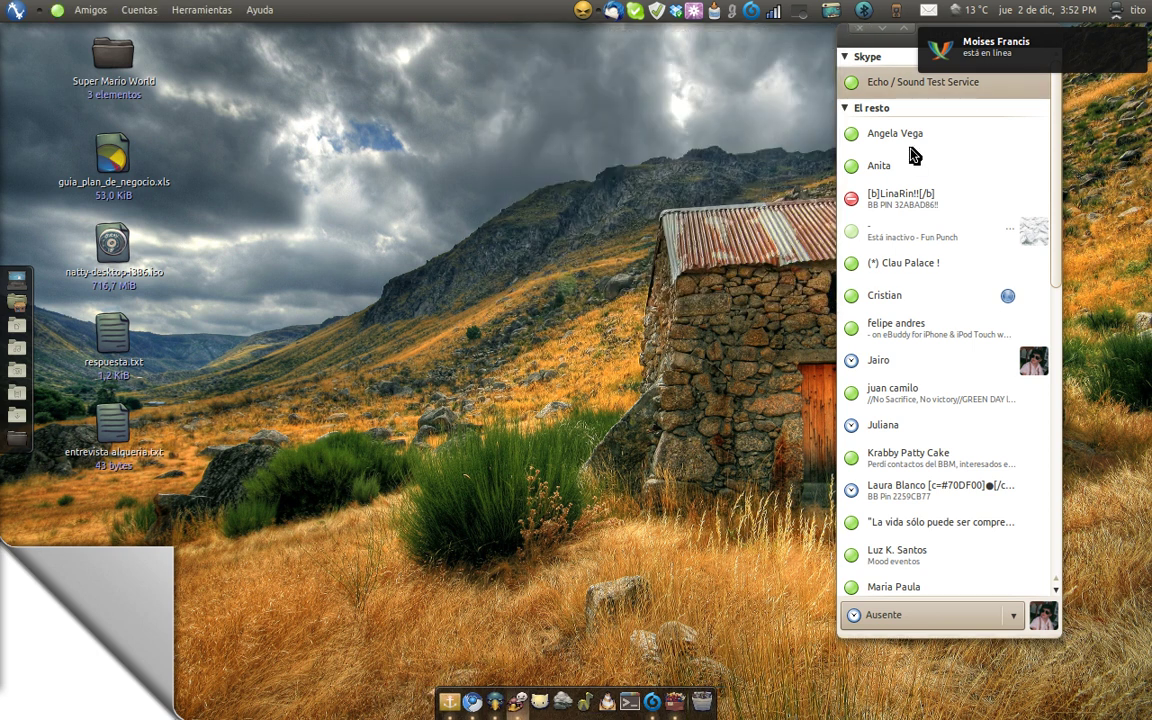
click(900, 163)
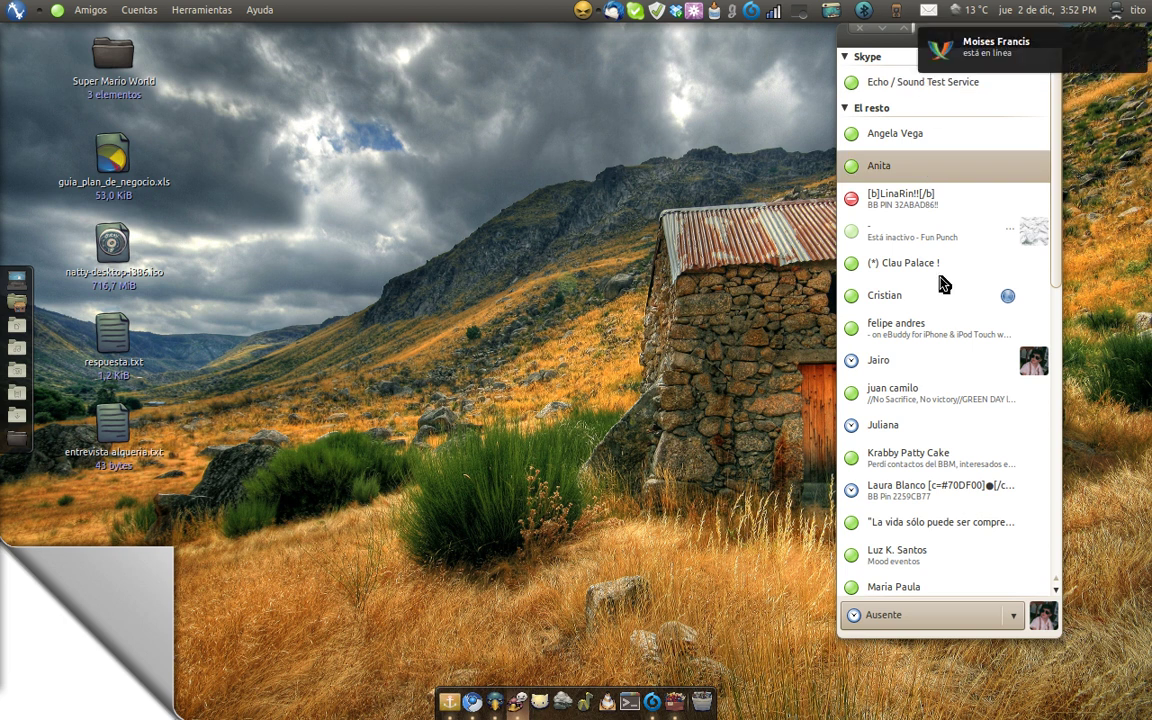
Switch to Skype's contacts window, open its options and review the privacy, notification and conversation settings
click(637, 12)
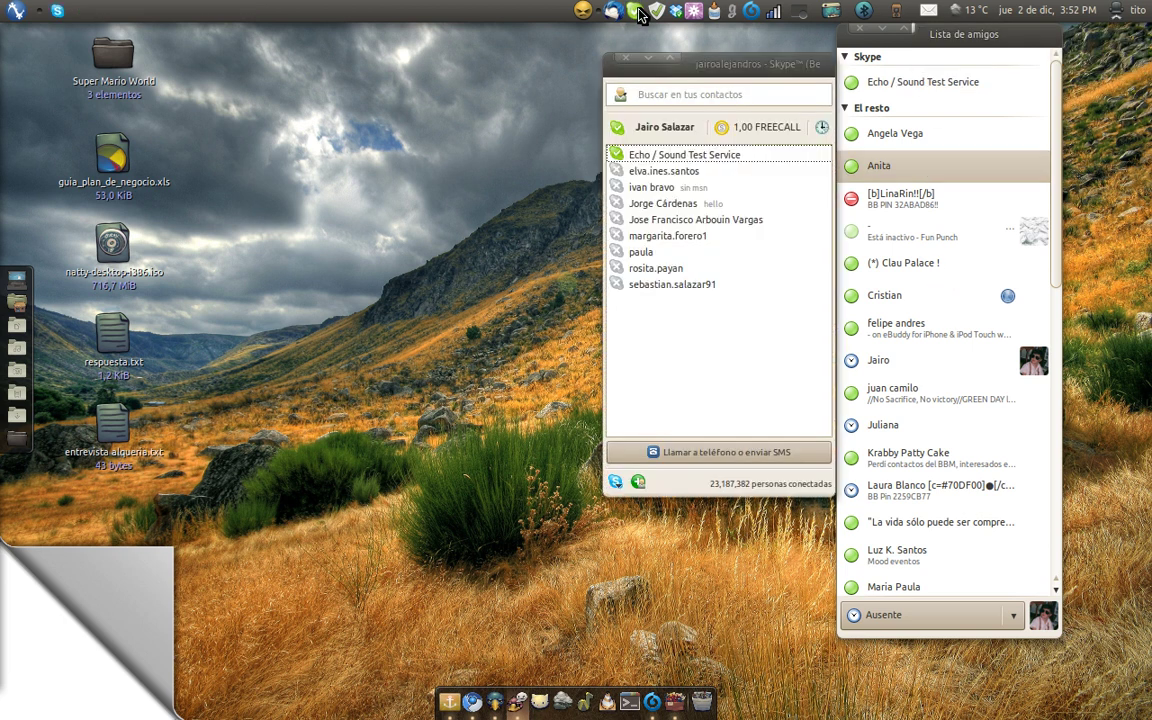
drag(749, 65, 748, 40)
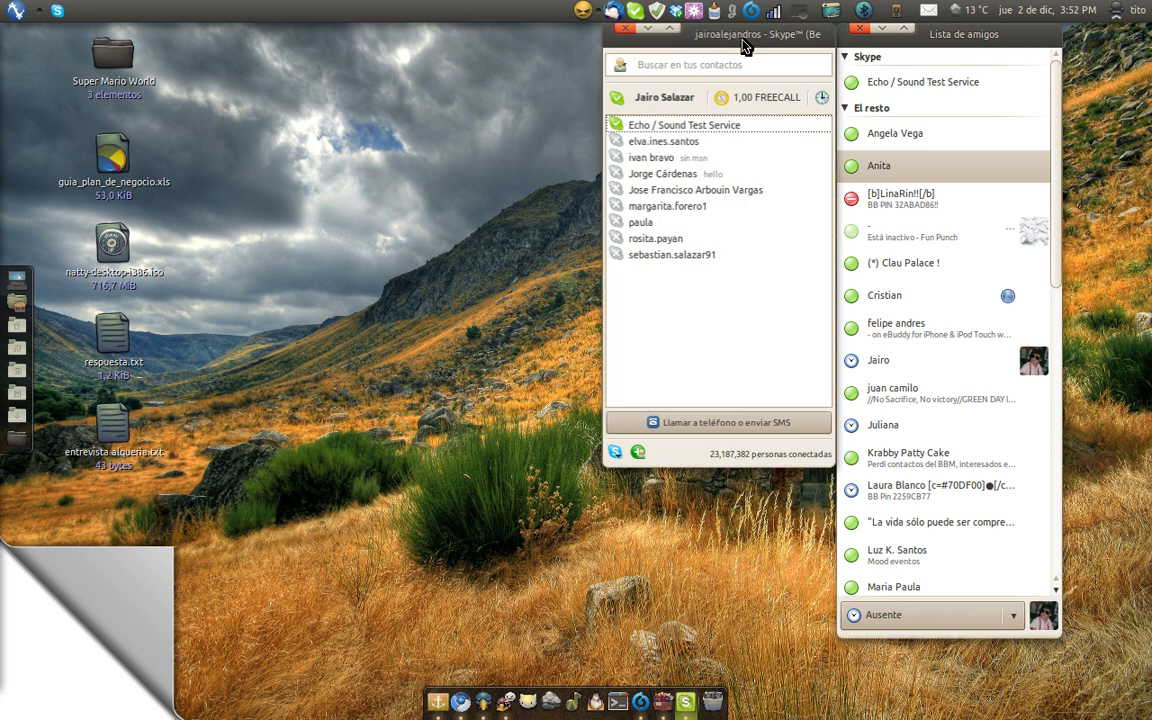
click(617, 453)
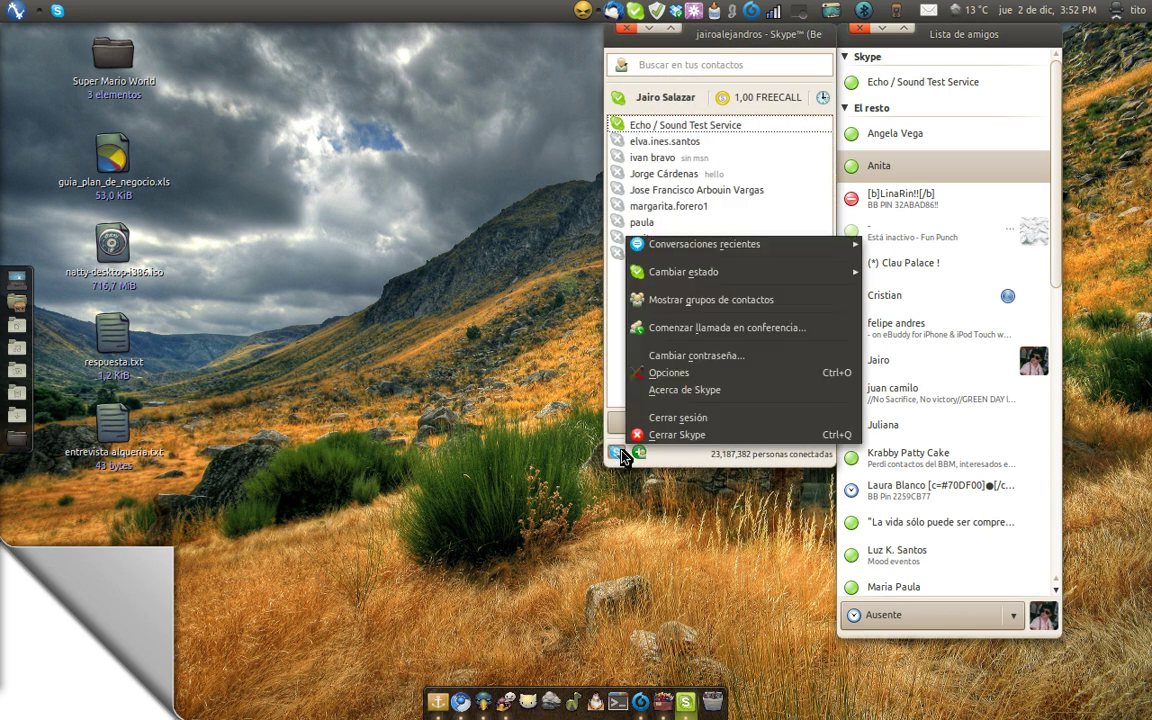
click(678, 376)
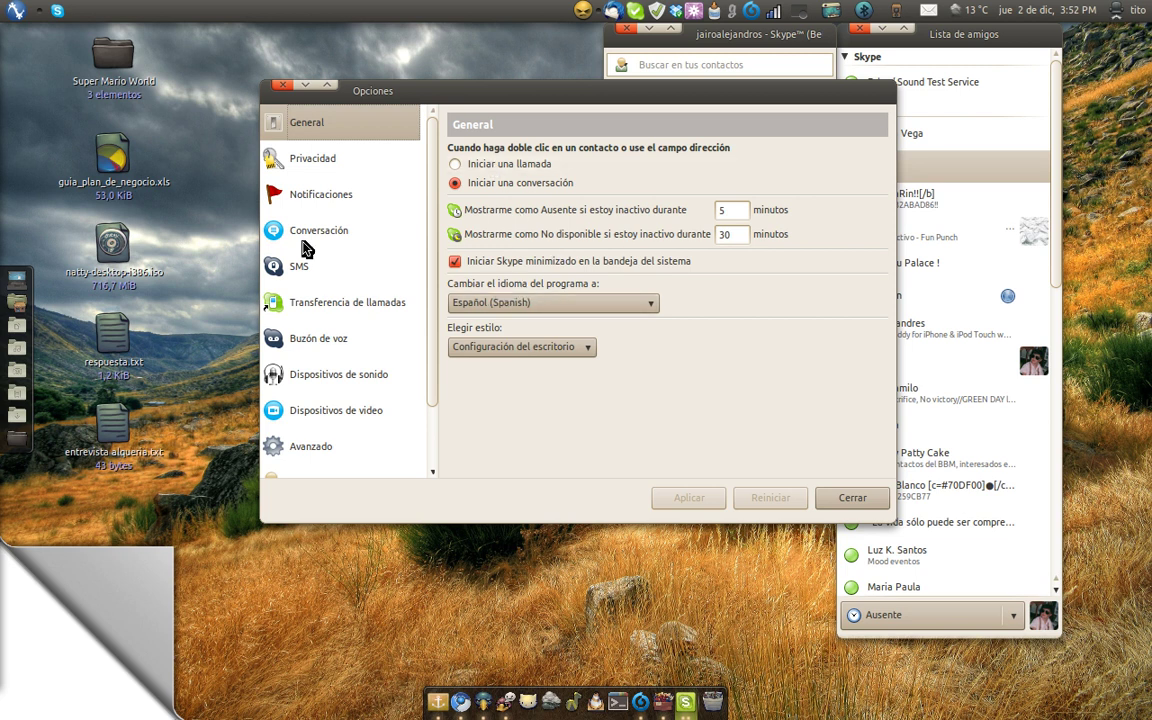
click(302, 163)
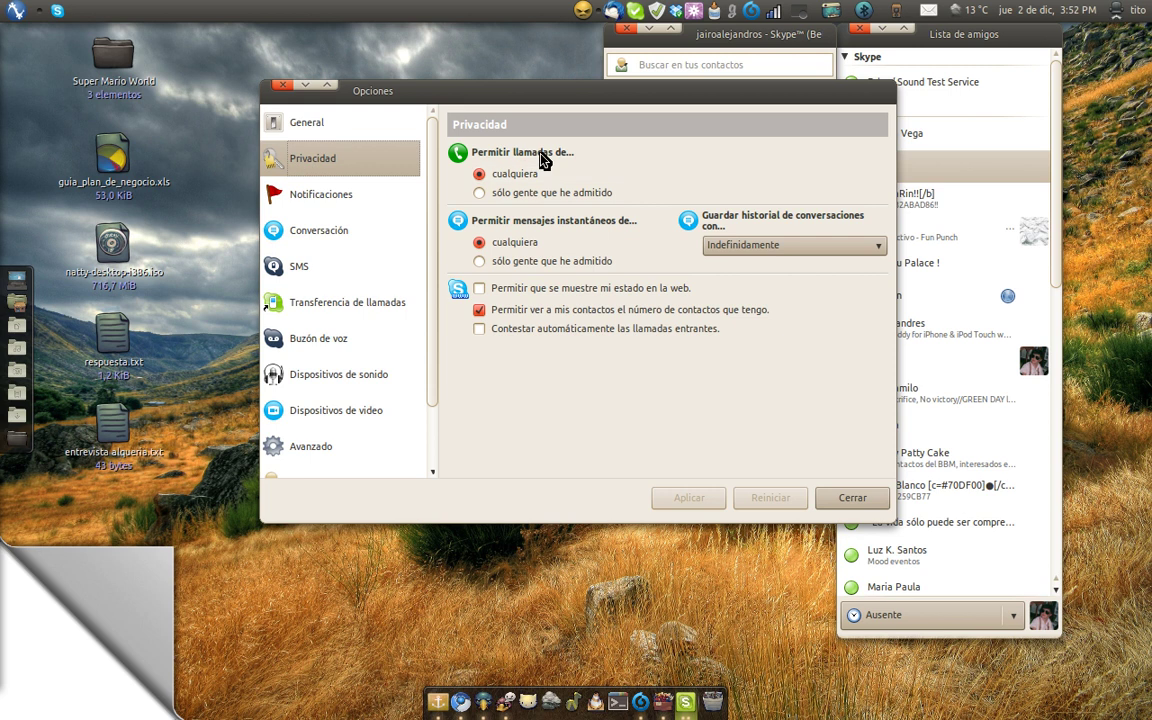
click(330, 194)
click(330, 230)
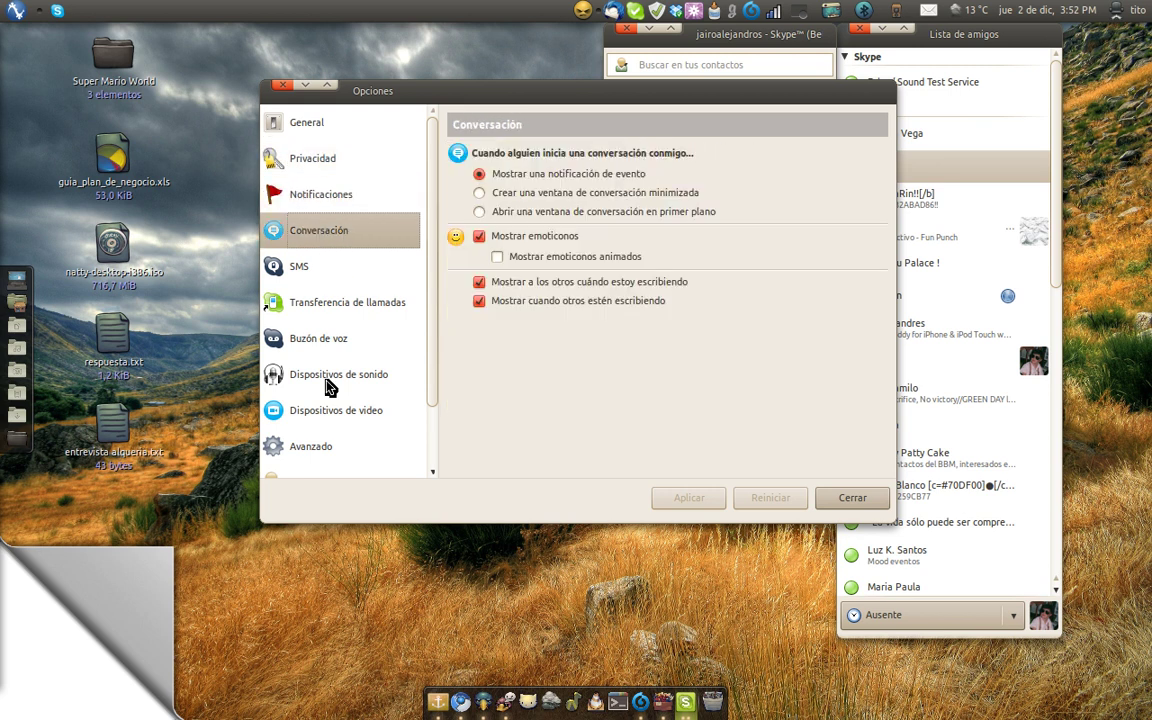
Examine the microphone, speaker and ringing device choices in Skype's sound device settings
click(349, 382)
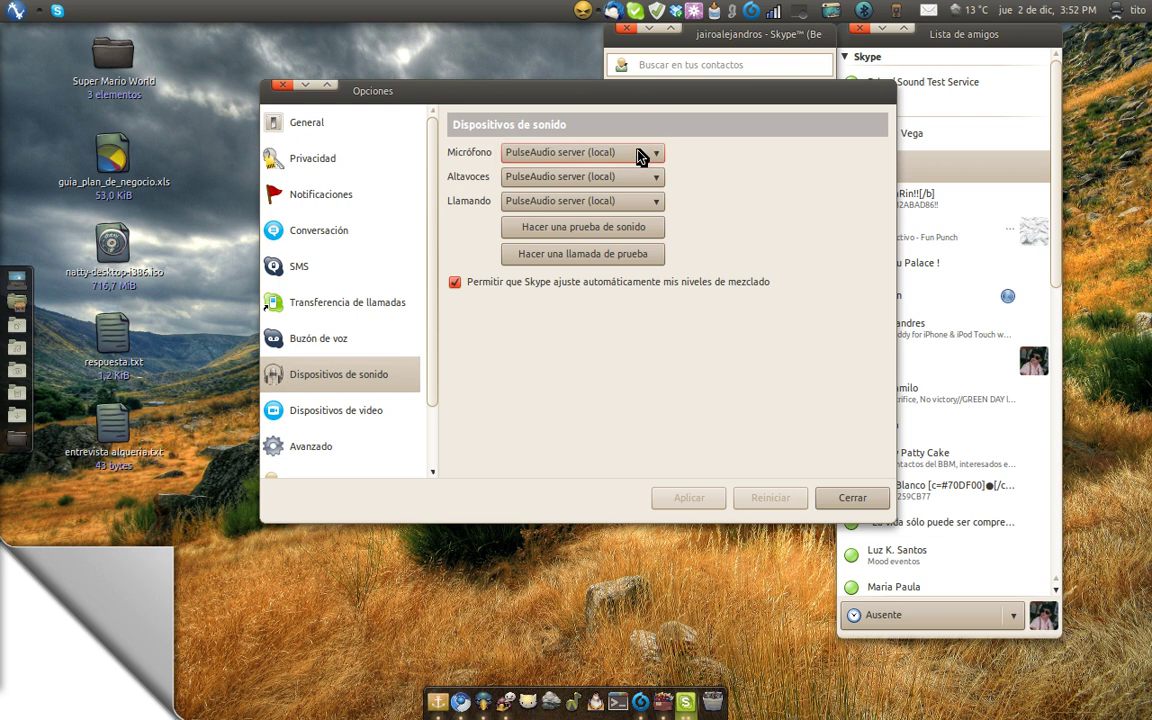
click(640, 176)
click(640, 176)
click(630, 198)
click(591, 196)
click(632, 152)
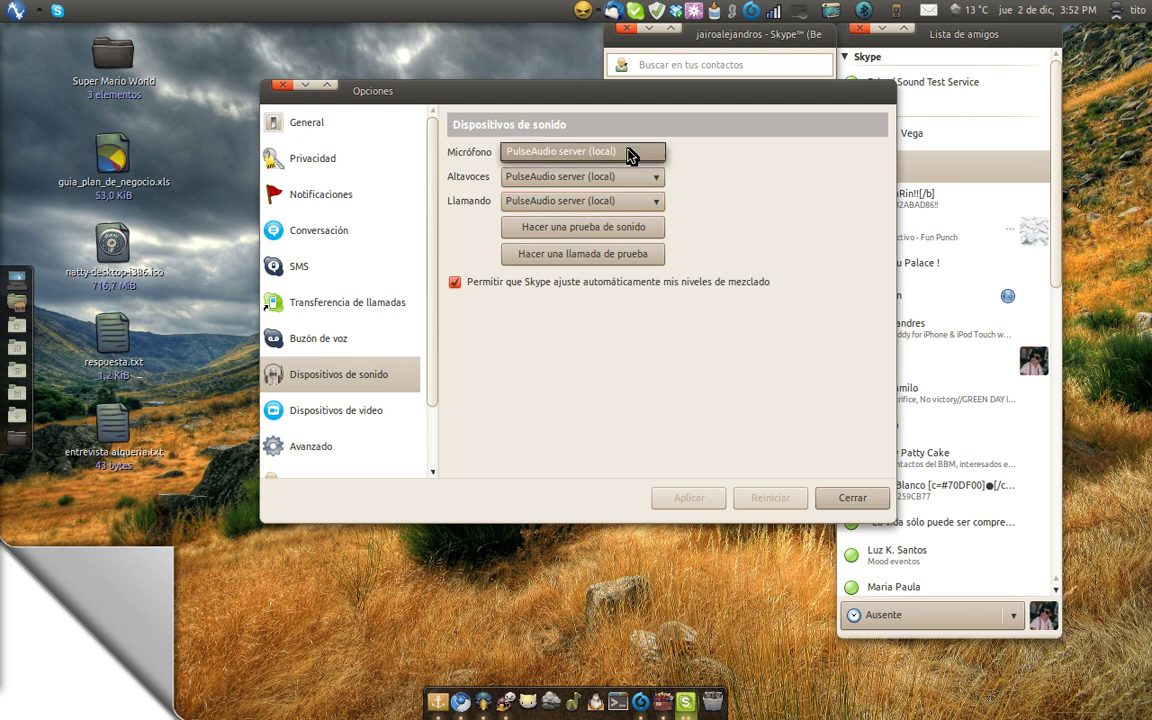
click(625, 165)
click(618, 200)
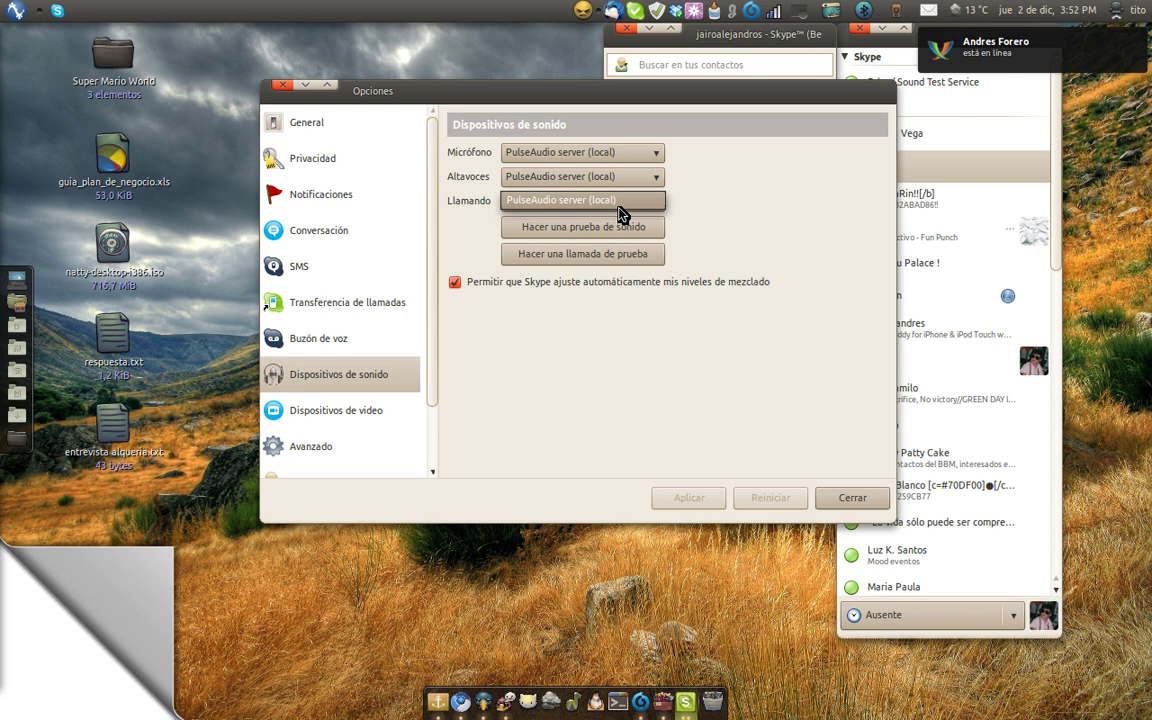
click(618, 203)
Test the Laptop Integrated Webcam (/dev/video0) in Skype's video device settings and close the options
click(357, 410)
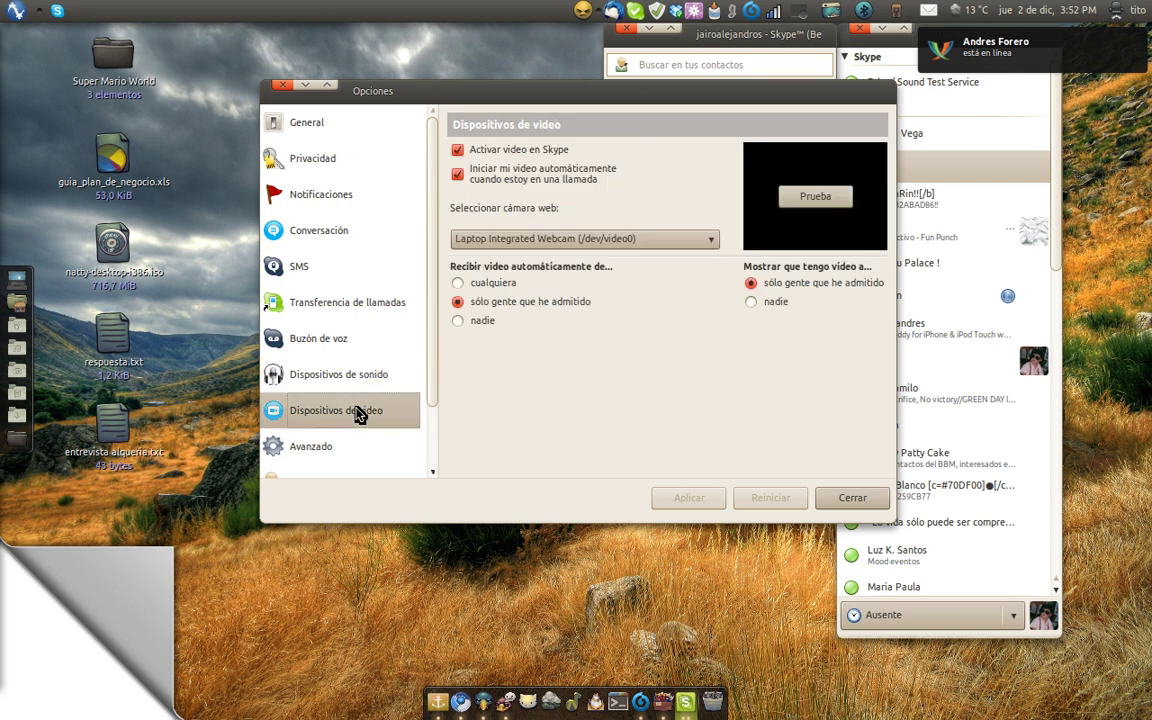
click(697, 241)
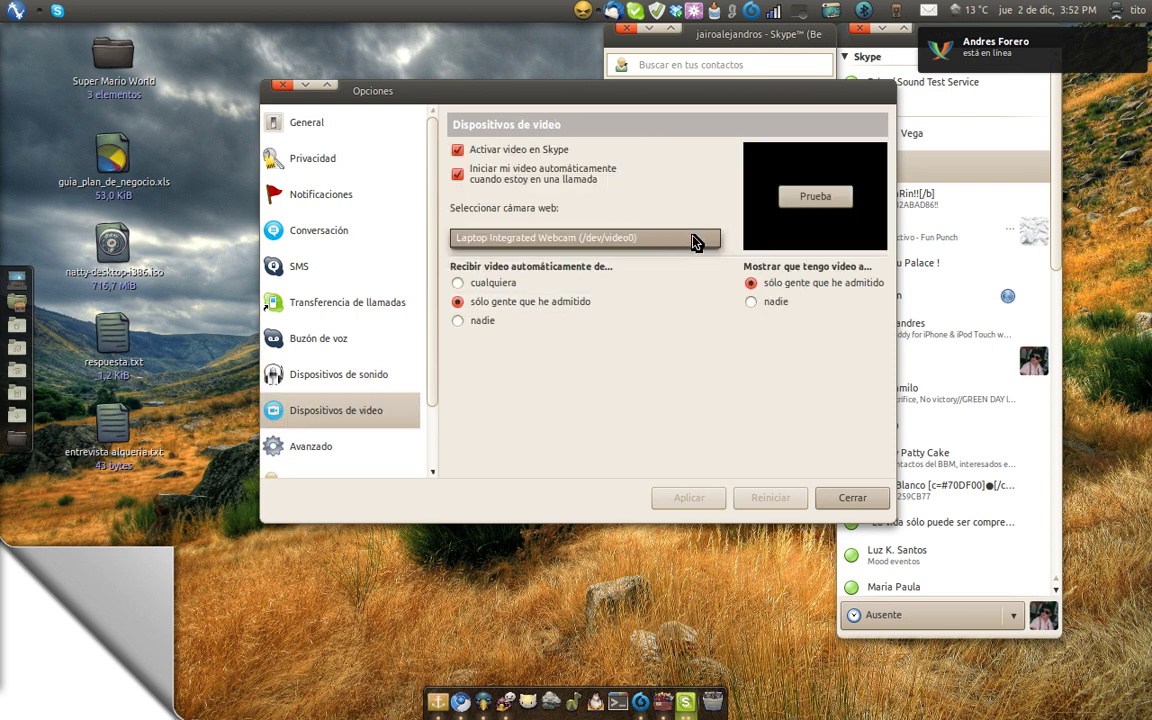
click(515, 237)
click(829, 201)
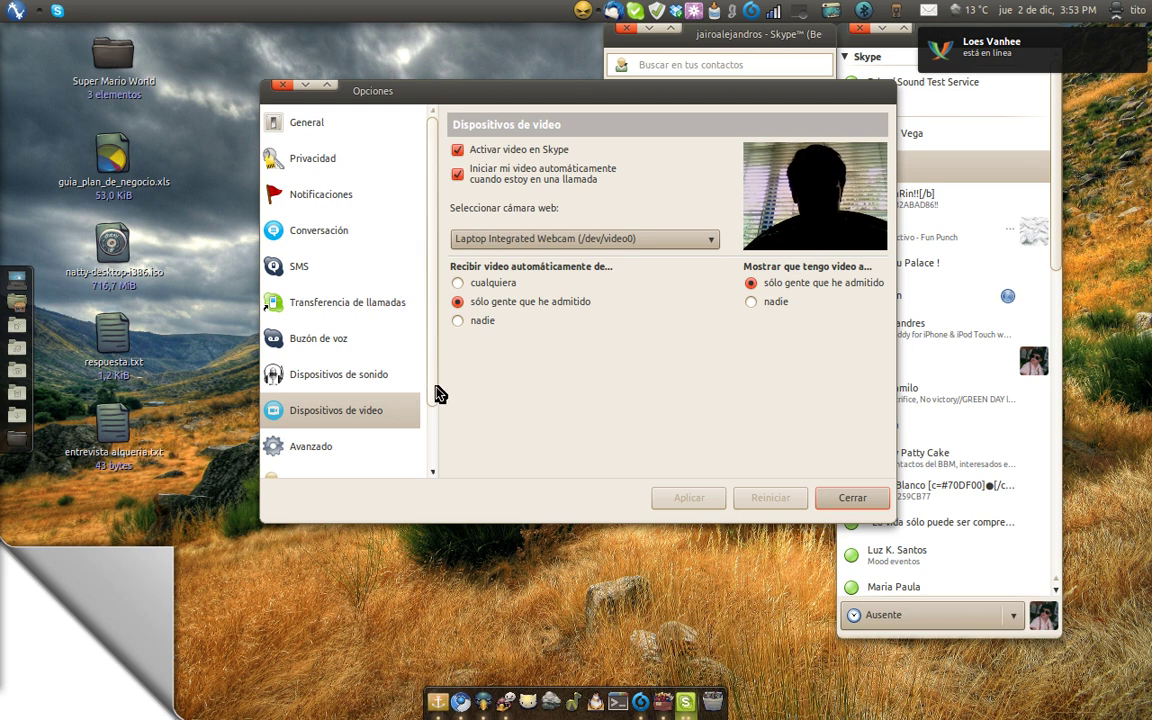
scroll(437, 391, down, 2)
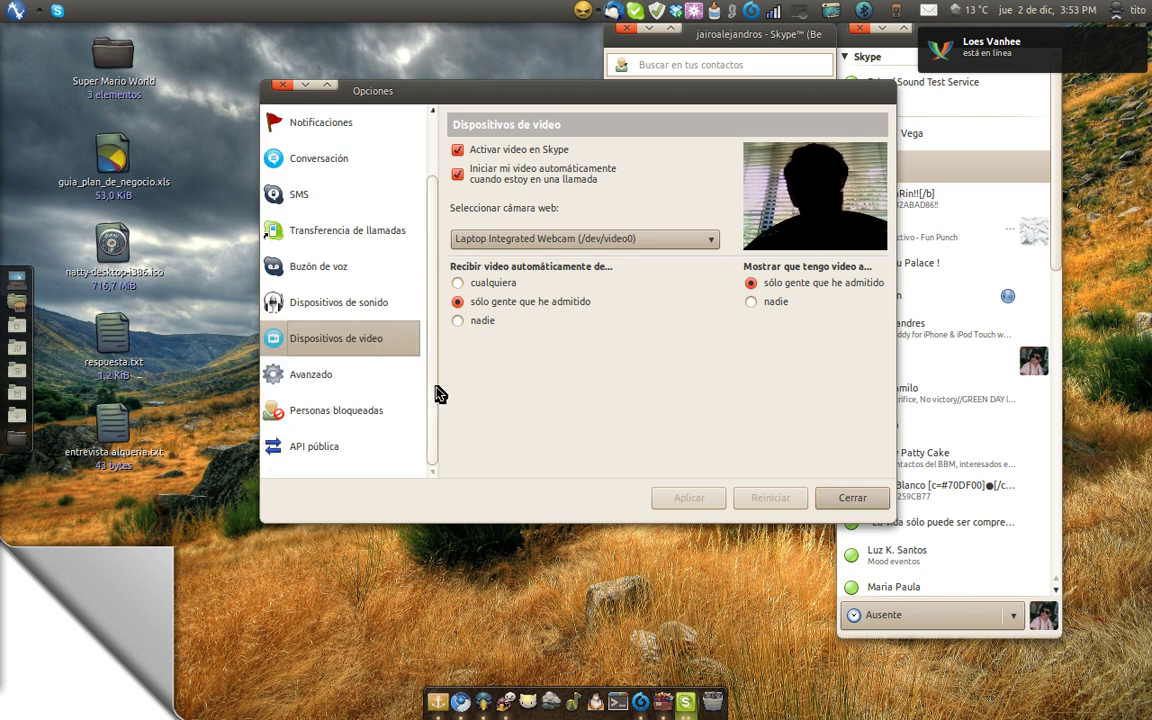
click(866, 502)
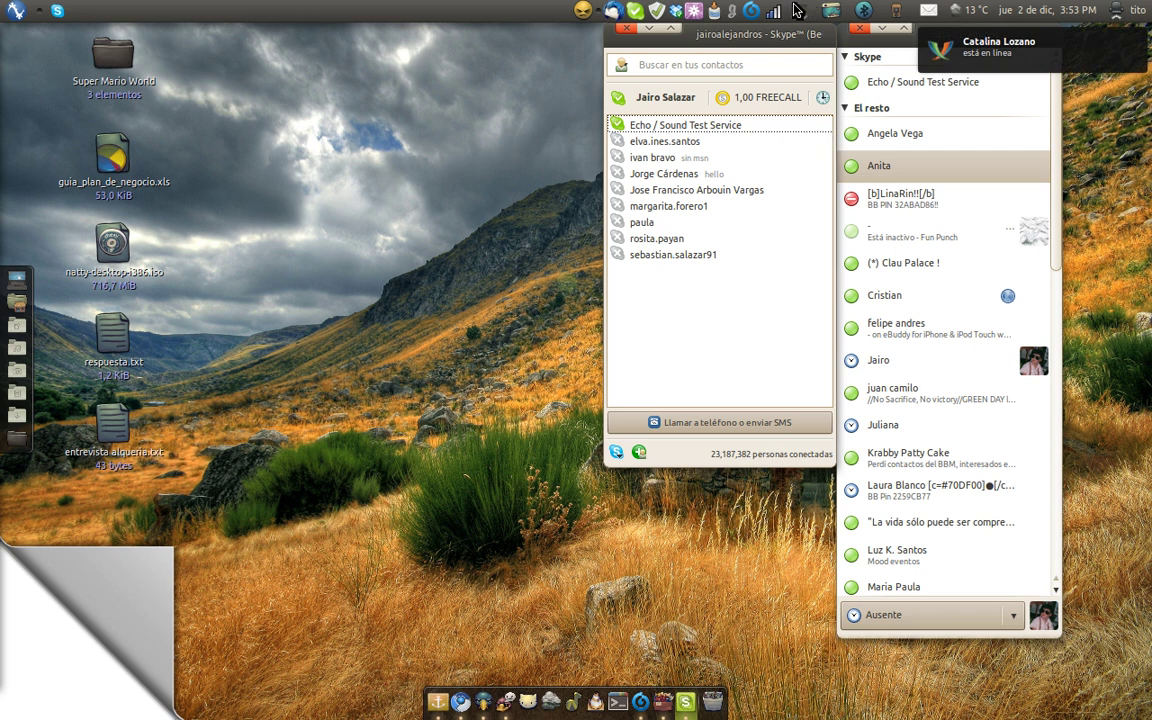